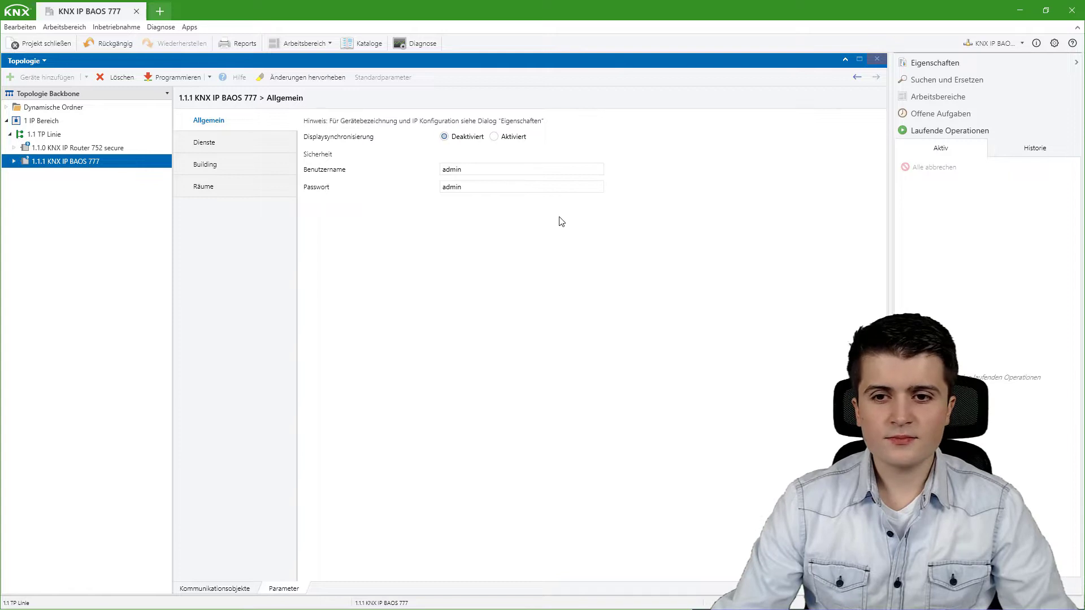
pyautogui.click(501, 138)
pyautogui.click(217, 589)
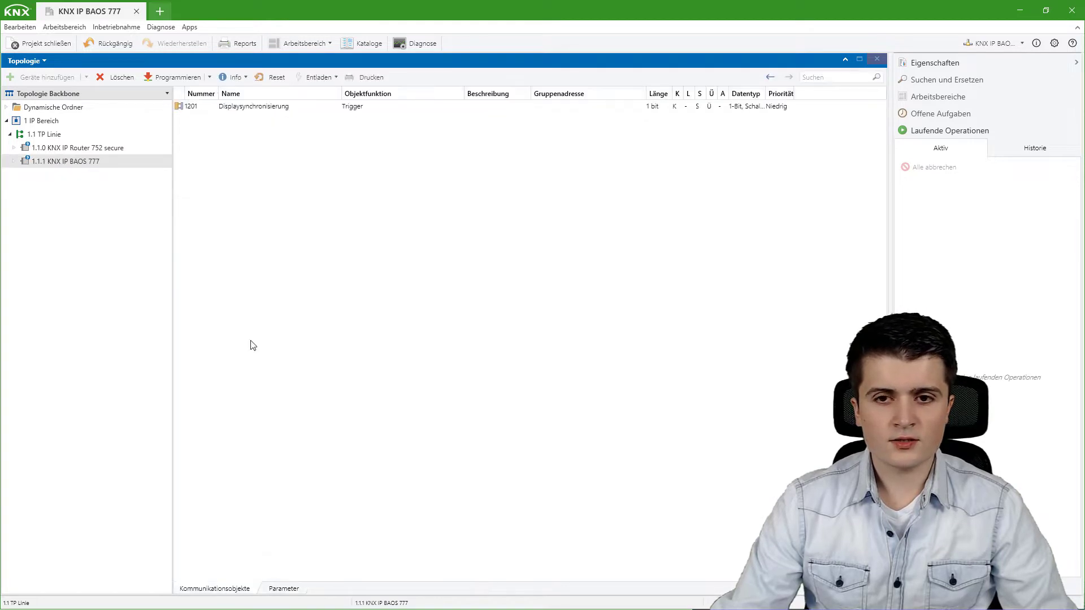
pyautogui.click(285, 589)
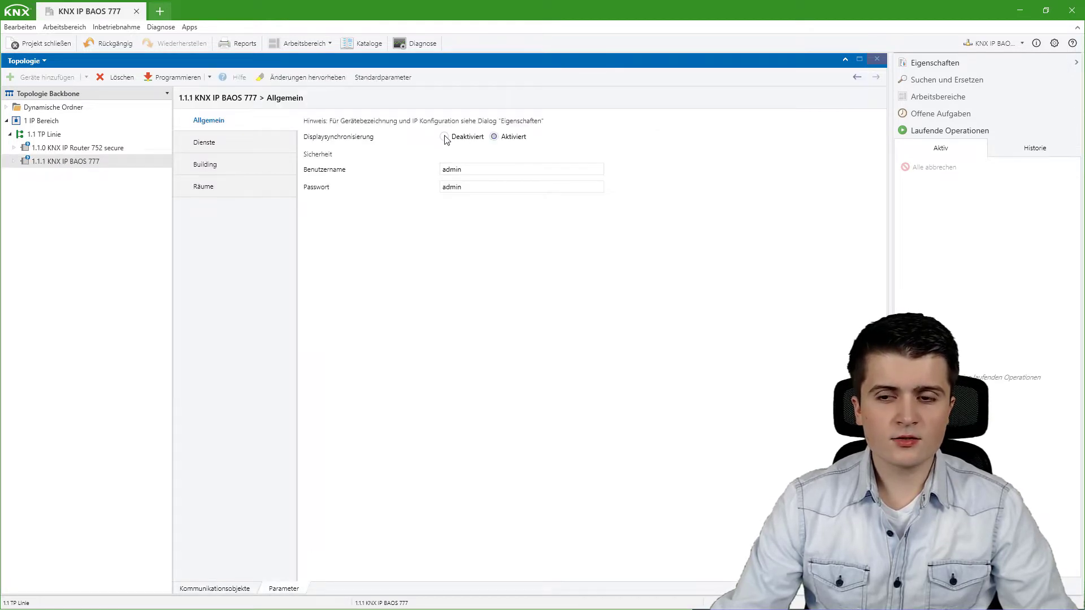
pyautogui.click(445, 137)
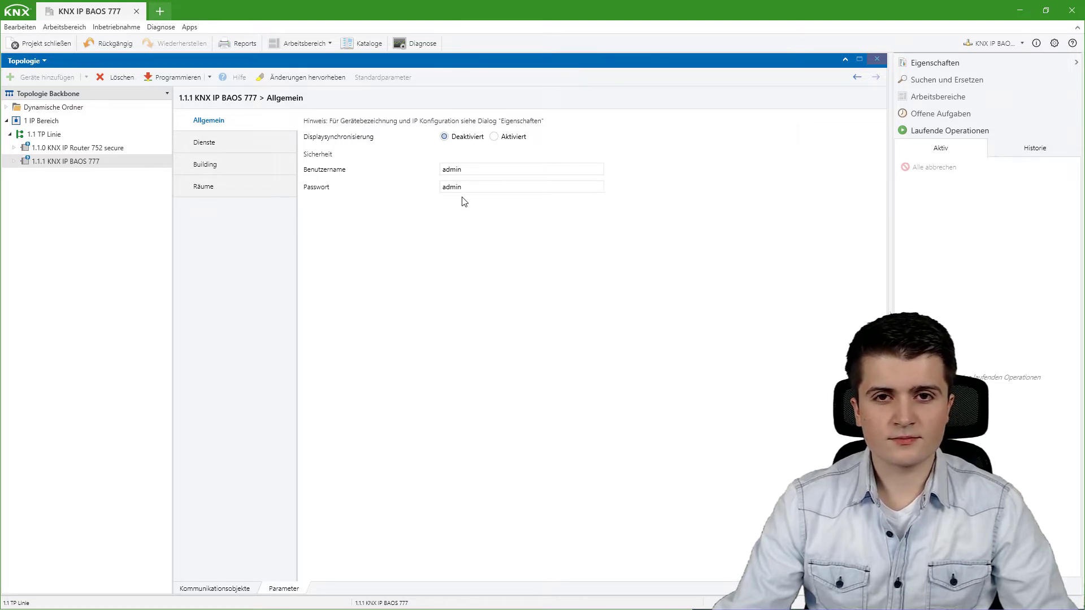
# Show the BAOS 777's Dienste page, where all eight services are Aktiviert.
pyautogui.click(220, 146)
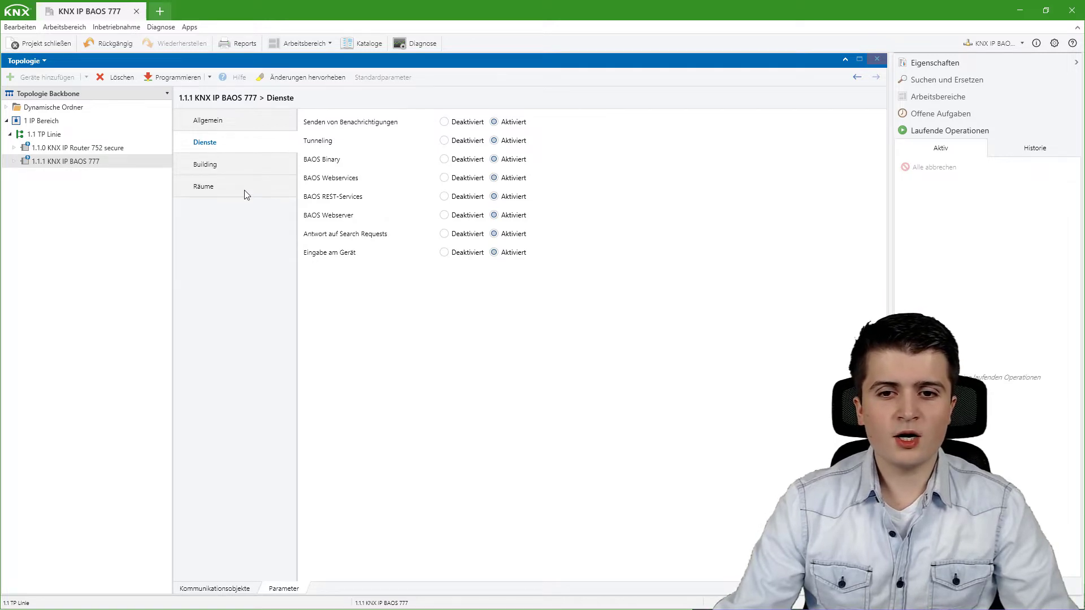
# View the Building parameters and select the KNX IP BAOS 777 in the device tree.
pyautogui.click(232, 166)
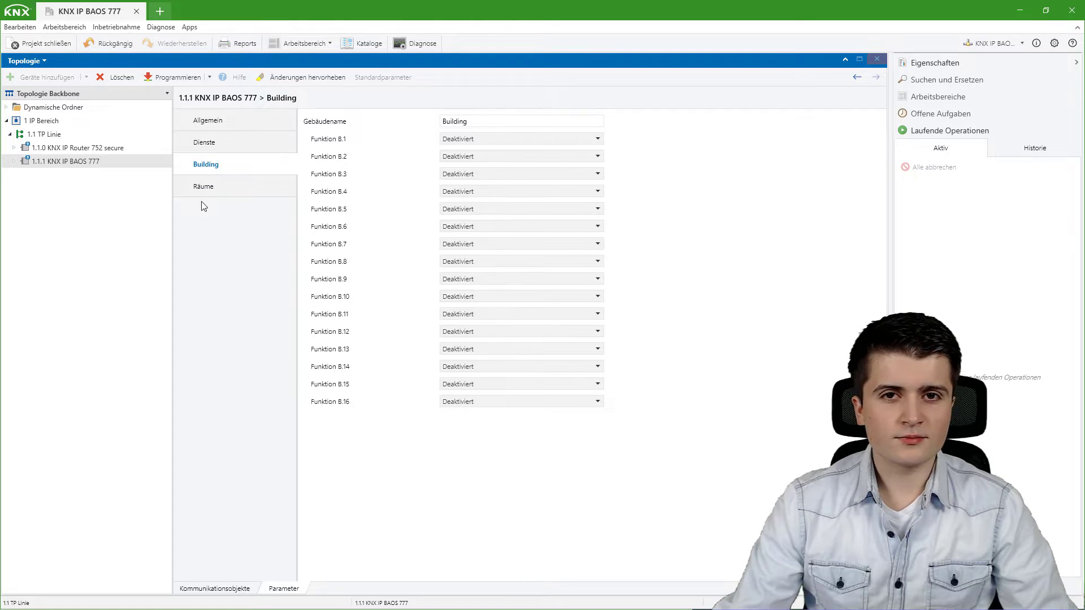
pyautogui.click(170, 163)
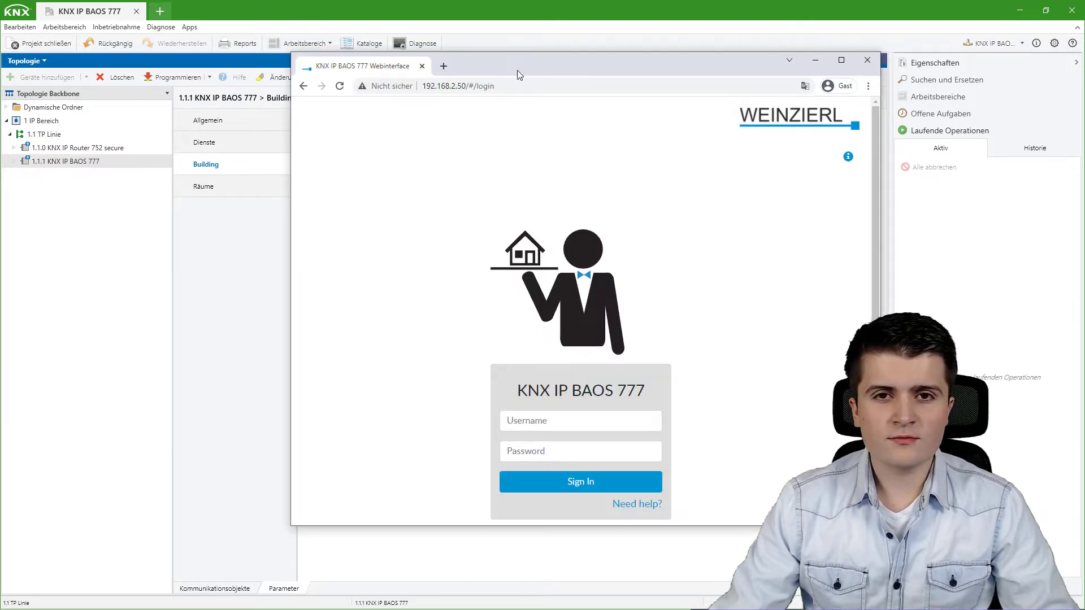
# Sign in to the BAOS web interface with the login credentials, check the empty Rooms section, then return to ETS.
pyautogui.click(535, 425)
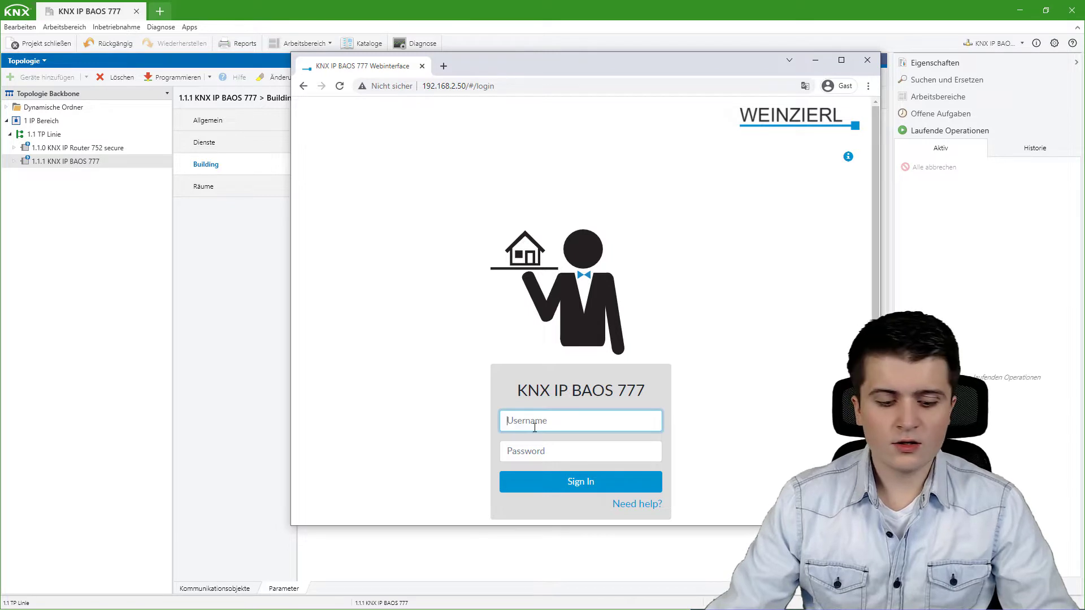
pyautogui.write('admin')
pyautogui.press('Tab')
pyautogui.write('admin')
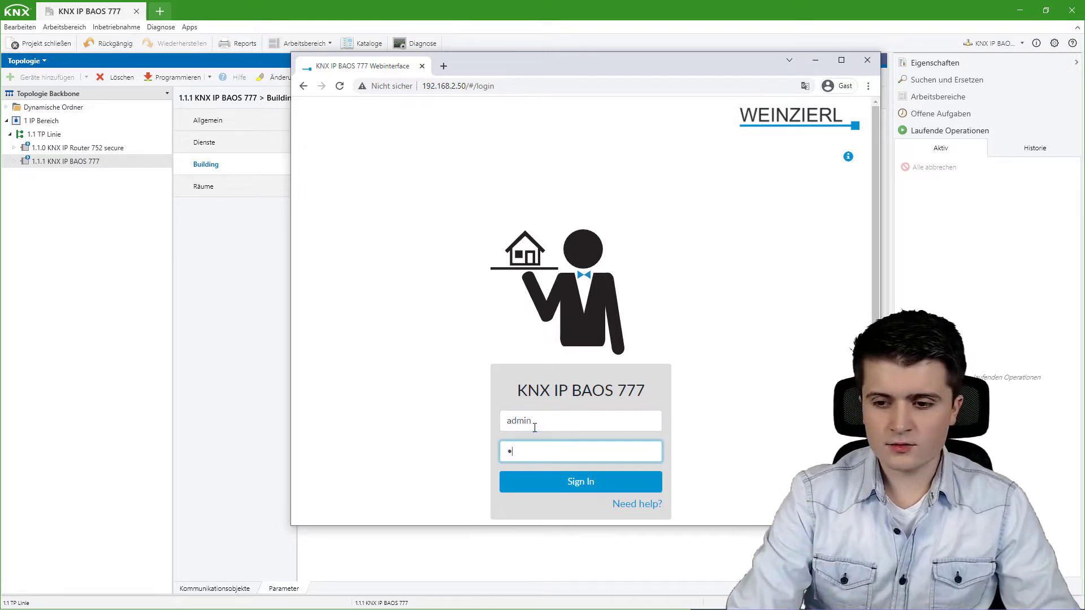
pyautogui.press('Return')
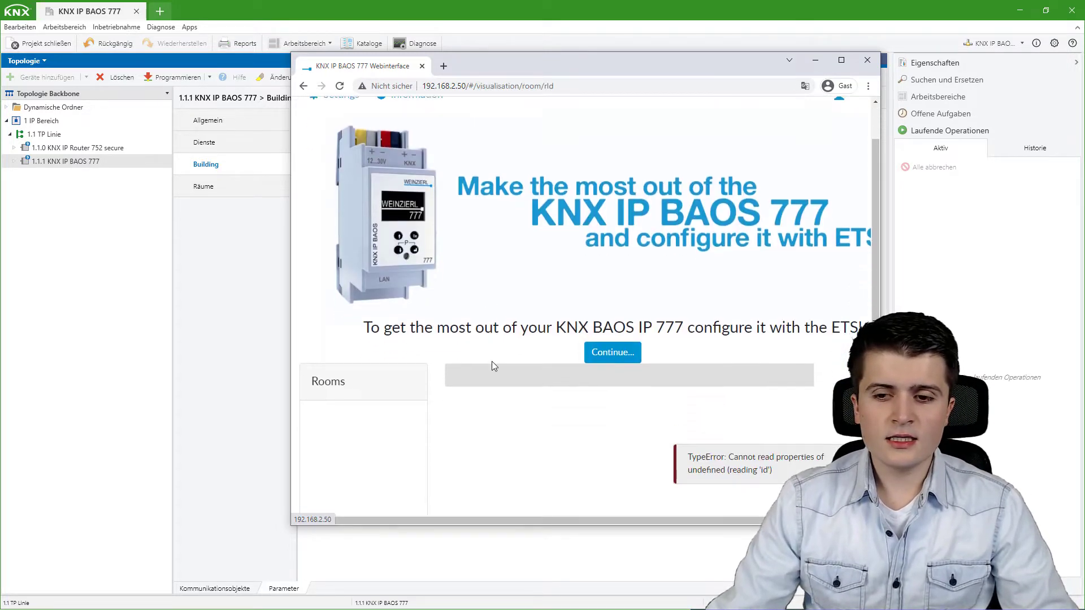
pyautogui.scroll(-3, 404, 327)
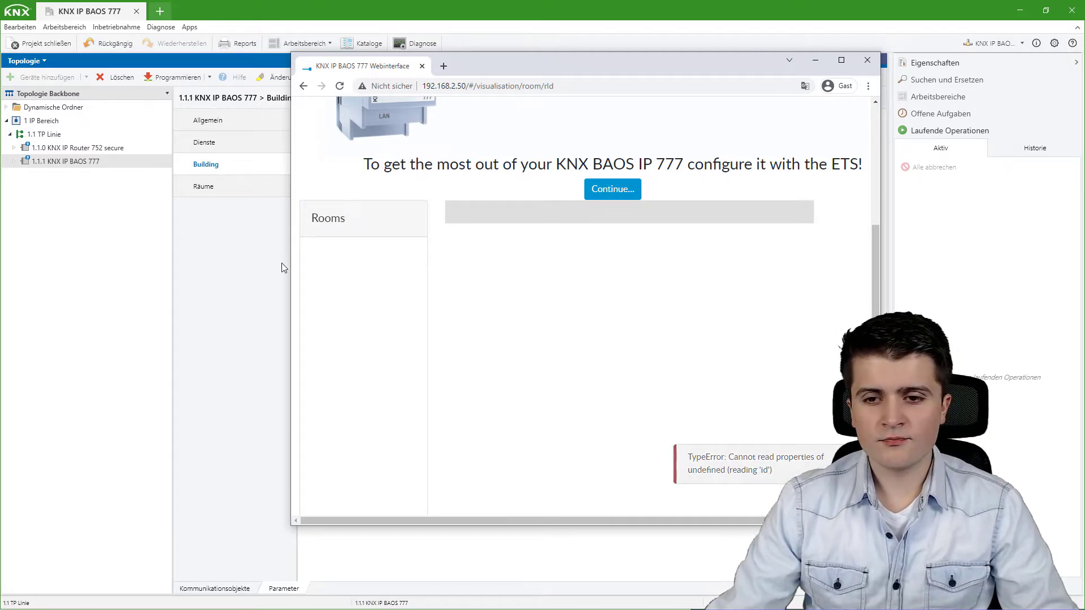
pyautogui.click(251, 267)
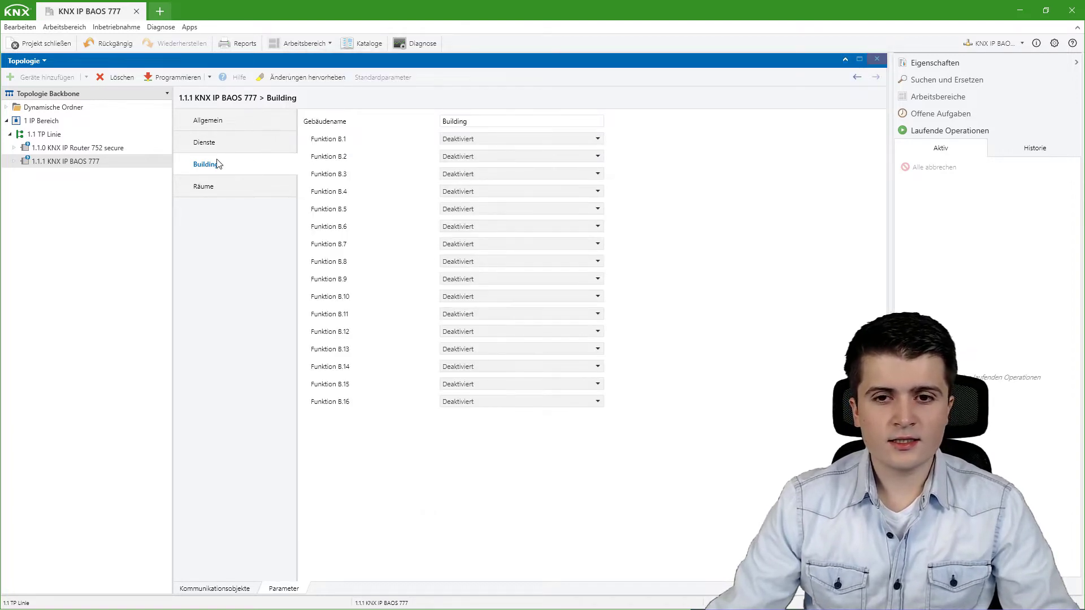
# Change the Gebäudename from 'Building' to 'Allgemein'.
pyautogui.moveTo(479, 121); pyautogui.dragTo(407, 119)
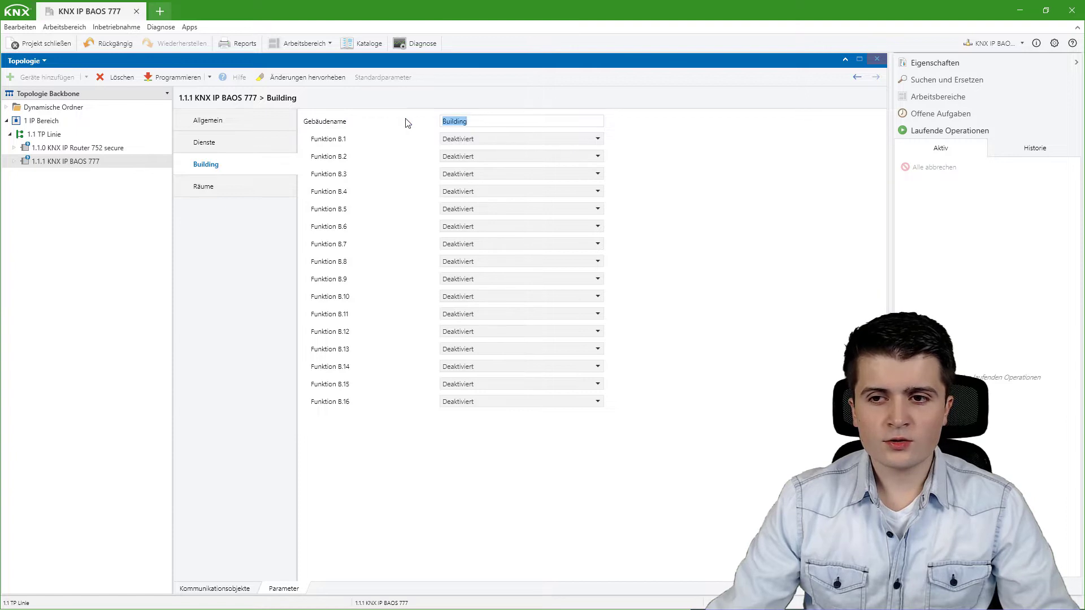
pyautogui.write('Allg')
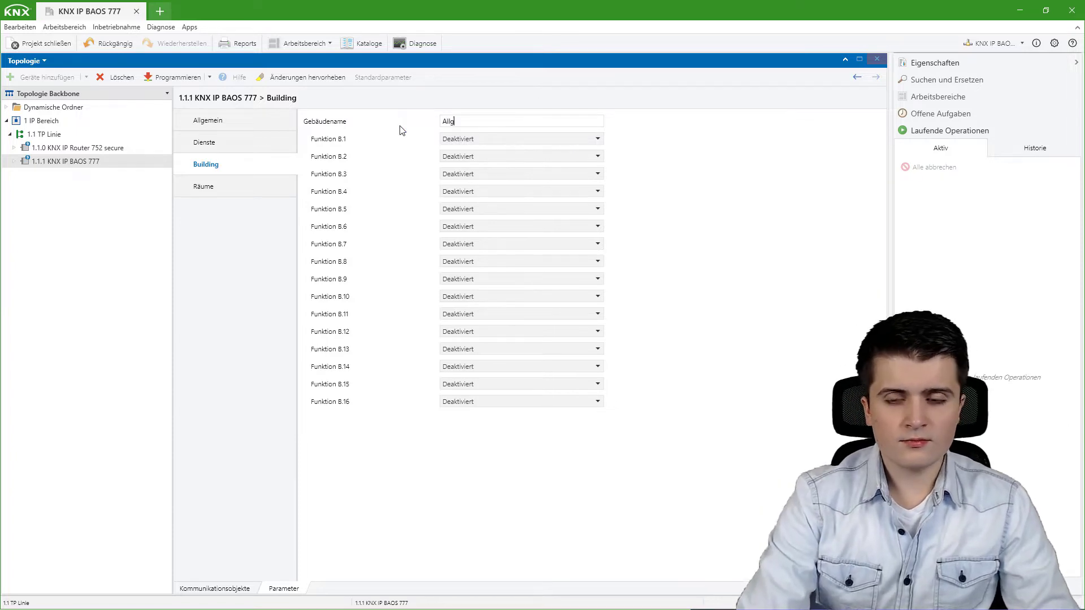
pyautogui.write('emien')
pyautogui.press('Return')
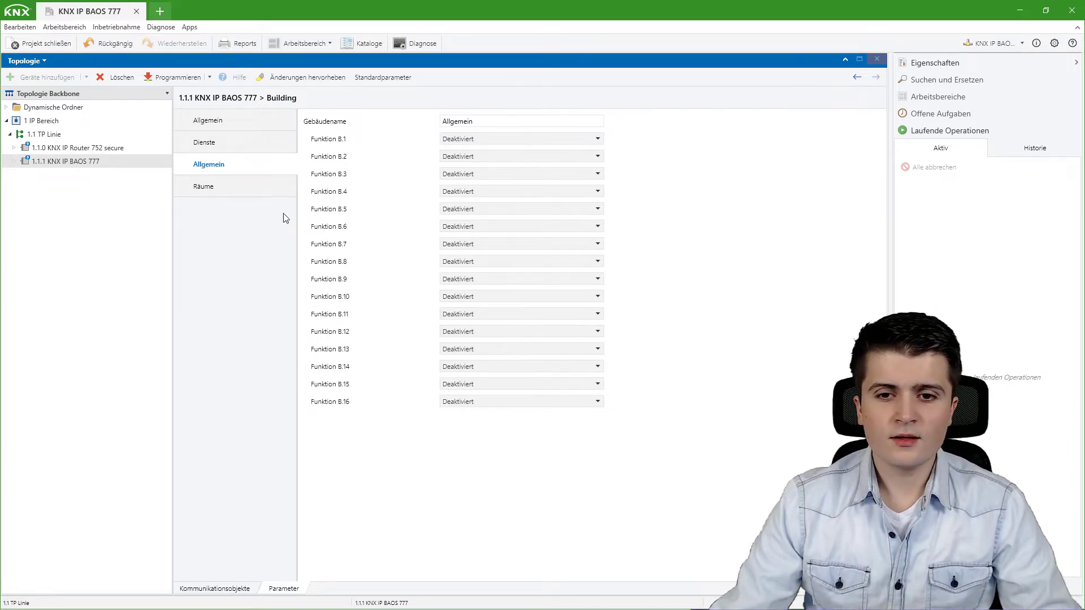
# Set Raum 1 to Aktiviert and rename it from Room 1 to 'Küche'.
pyautogui.click(251, 194)
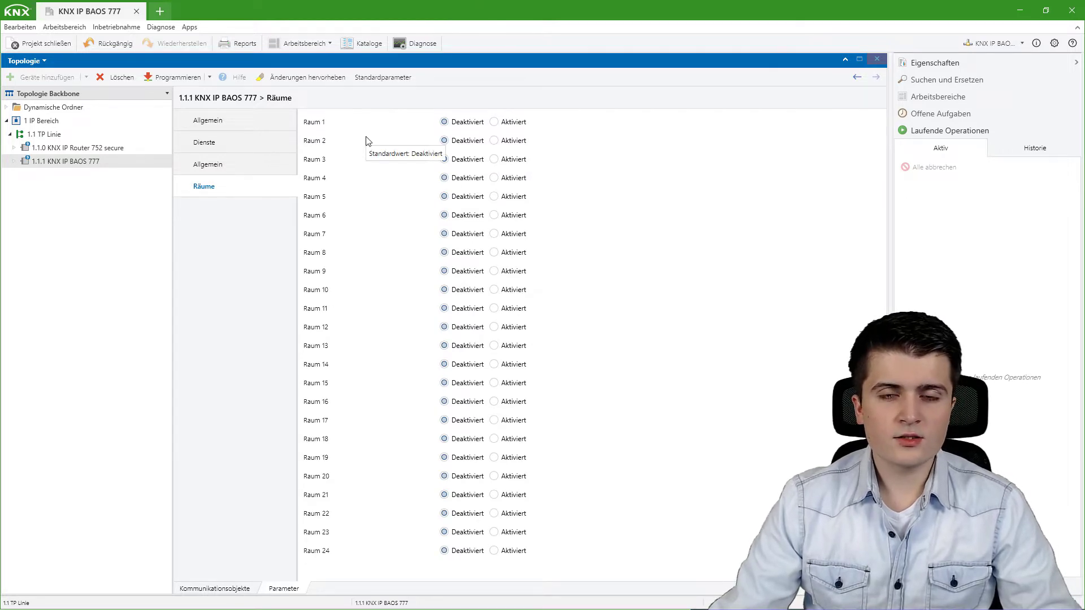
pyautogui.click(494, 122)
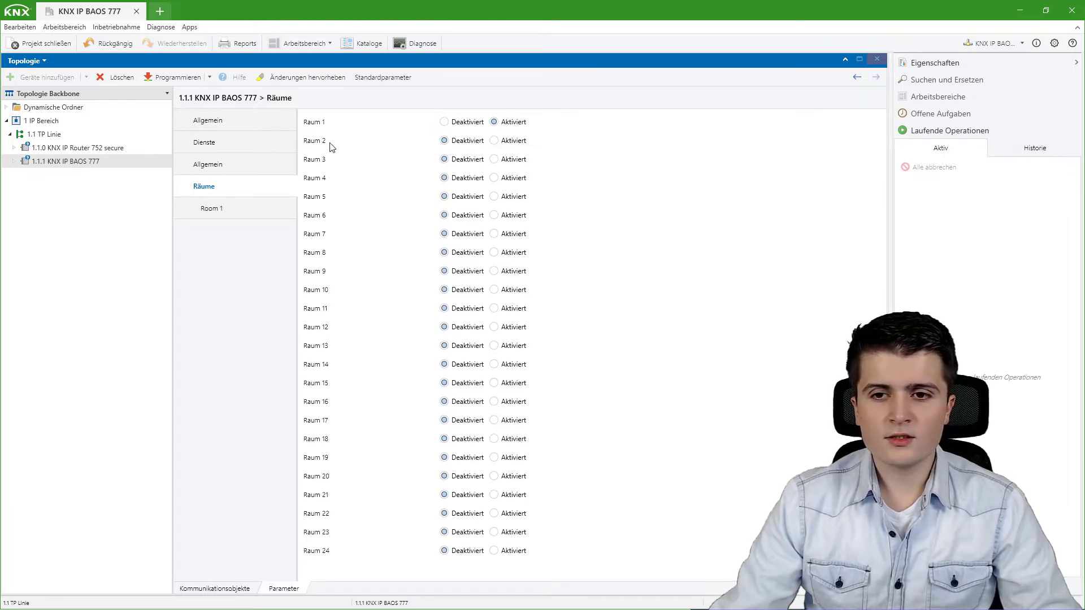
pyautogui.click(242, 206)
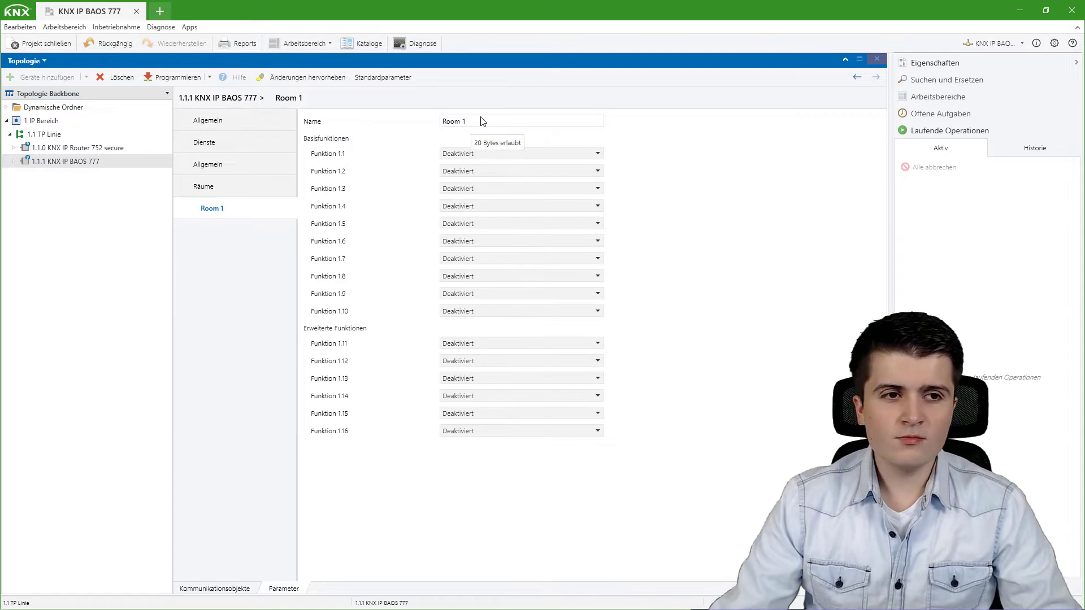
pyautogui.moveTo(480, 121); pyautogui.dragTo(423, 122)
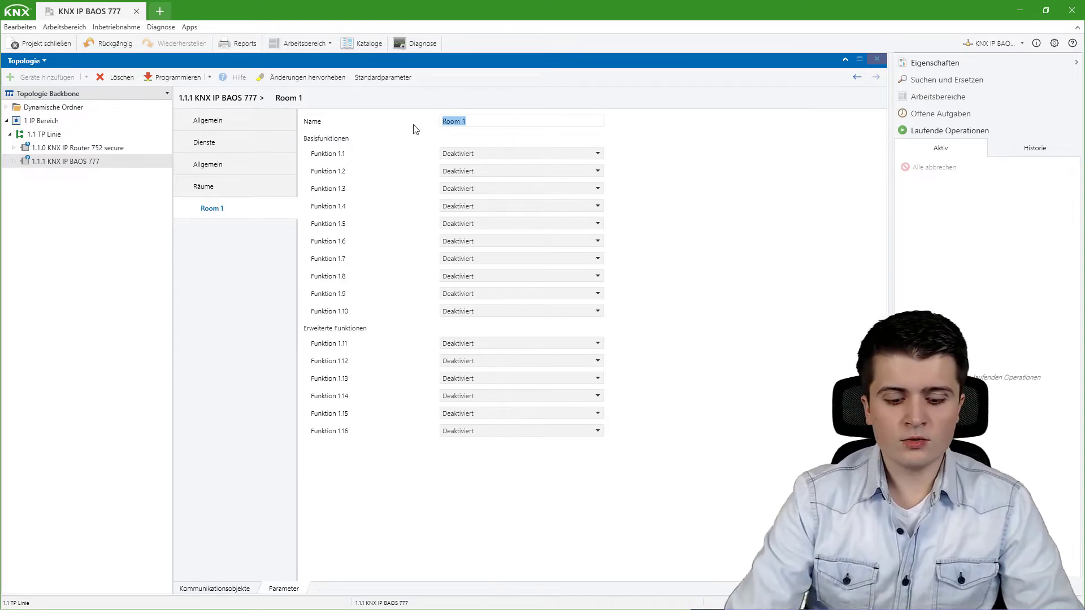
pyautogui.write('Küche')
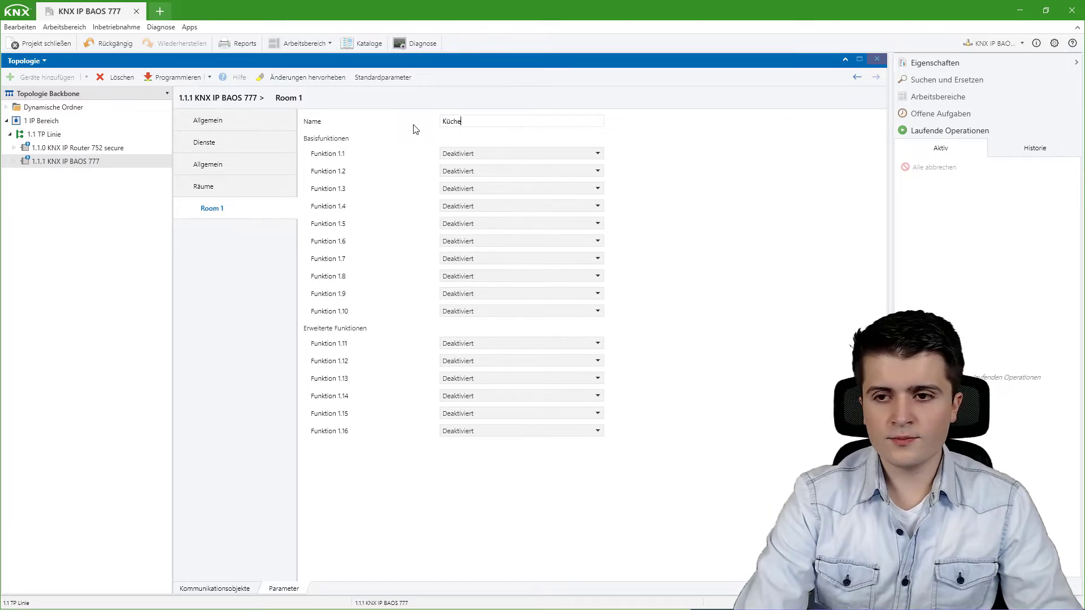
pyautogui.press('Return')
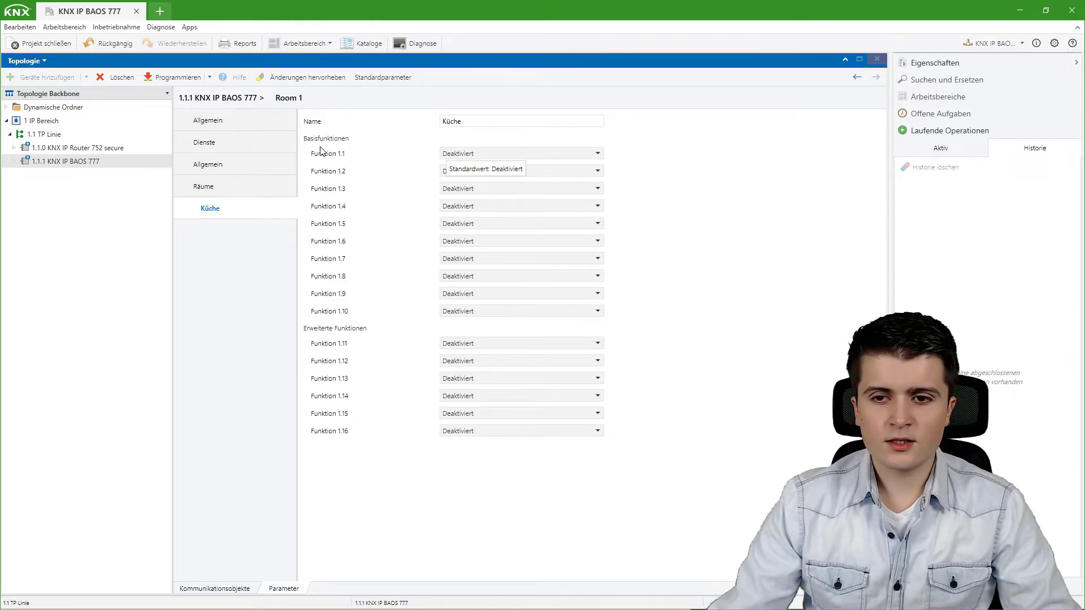
# Make Küche's Funktion 1.1 a Schaltfunktion named 'Beleuchtung' and start partial programming.
pyautogui.click(463, 153)
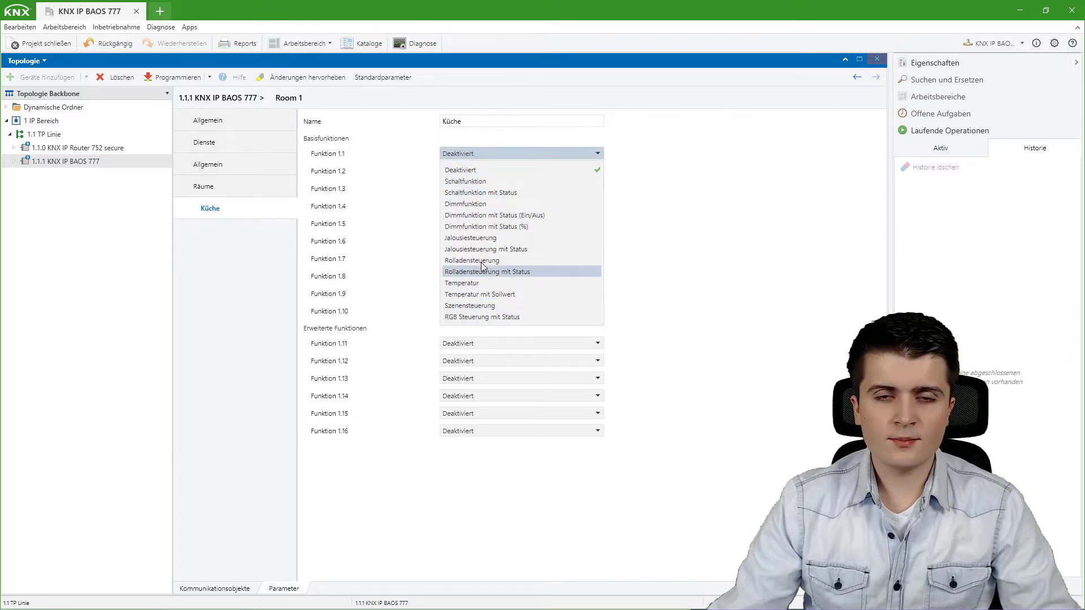
pyautogui.click(496, 180)
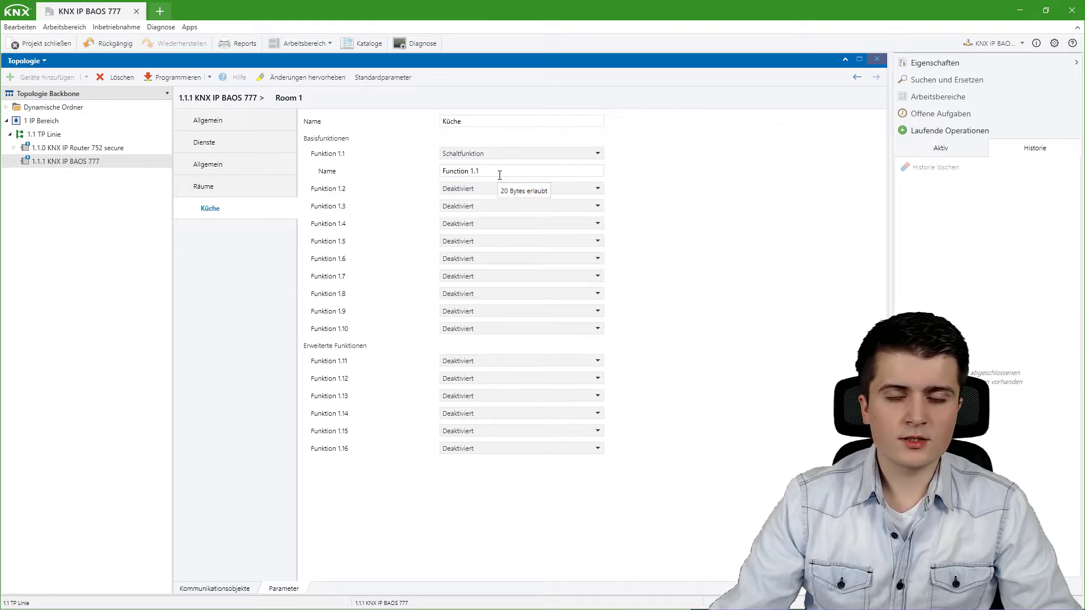
pyautogui.moveTo(498, 174); pyautogui.dragTo(351, 175)
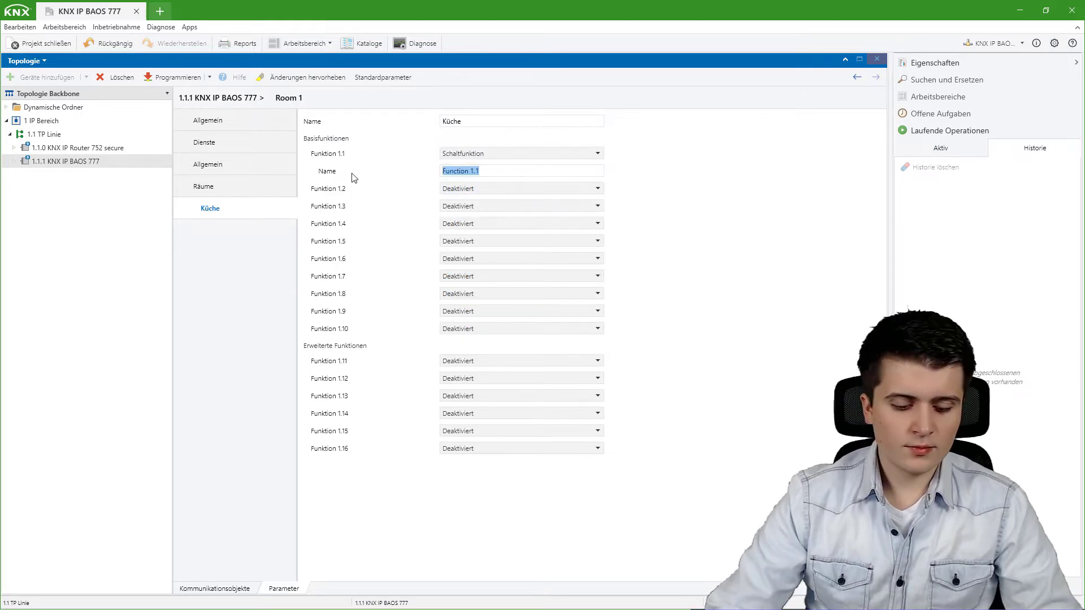
pyautogui.write('Beleuchtung')
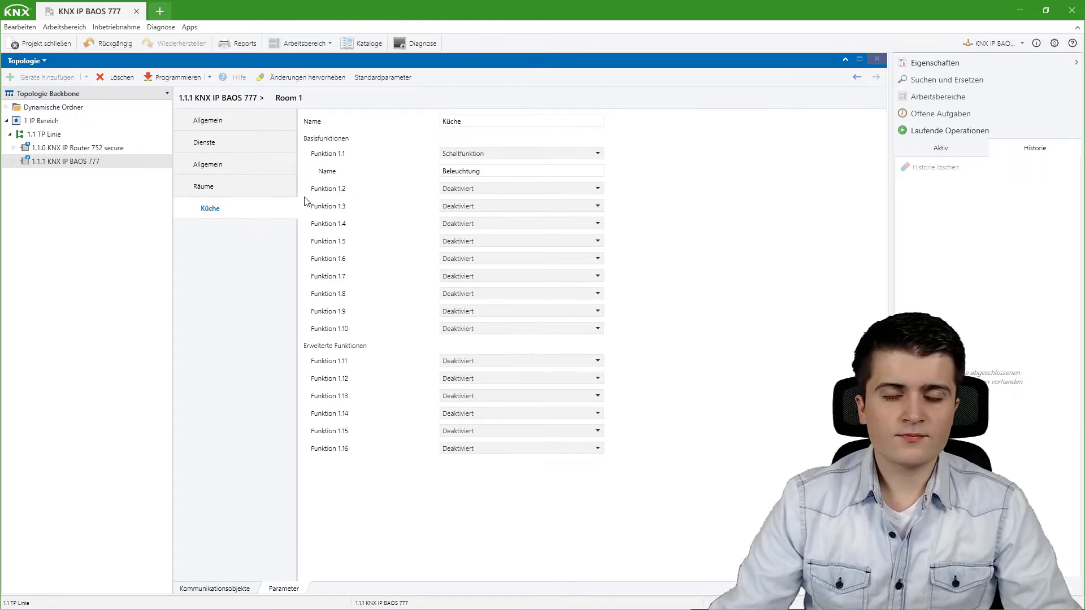
pyautogui.click(210, 77)
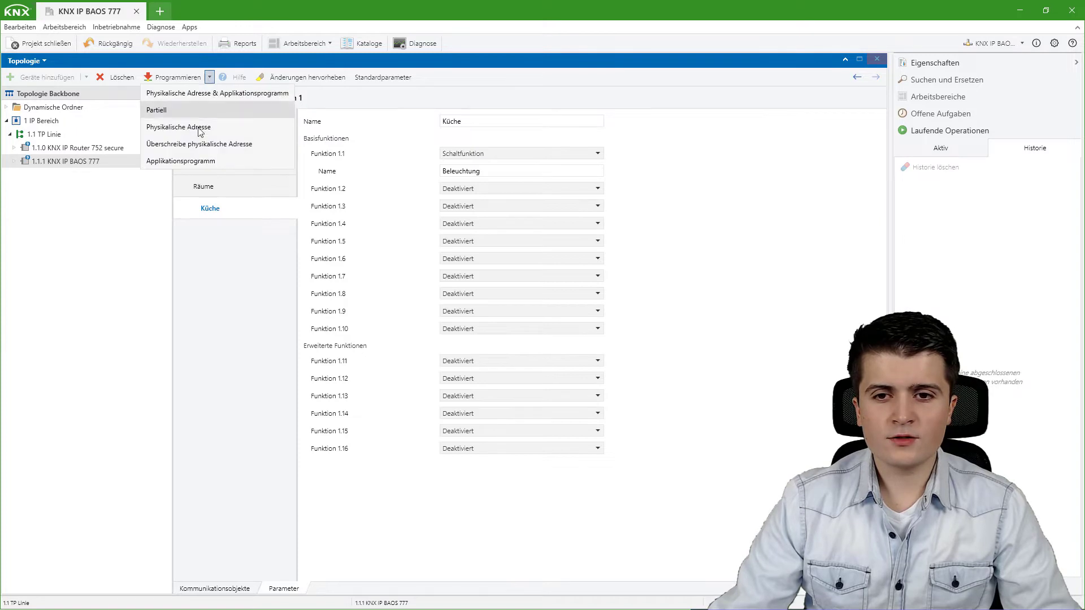
pyautogui.click(164, 110)
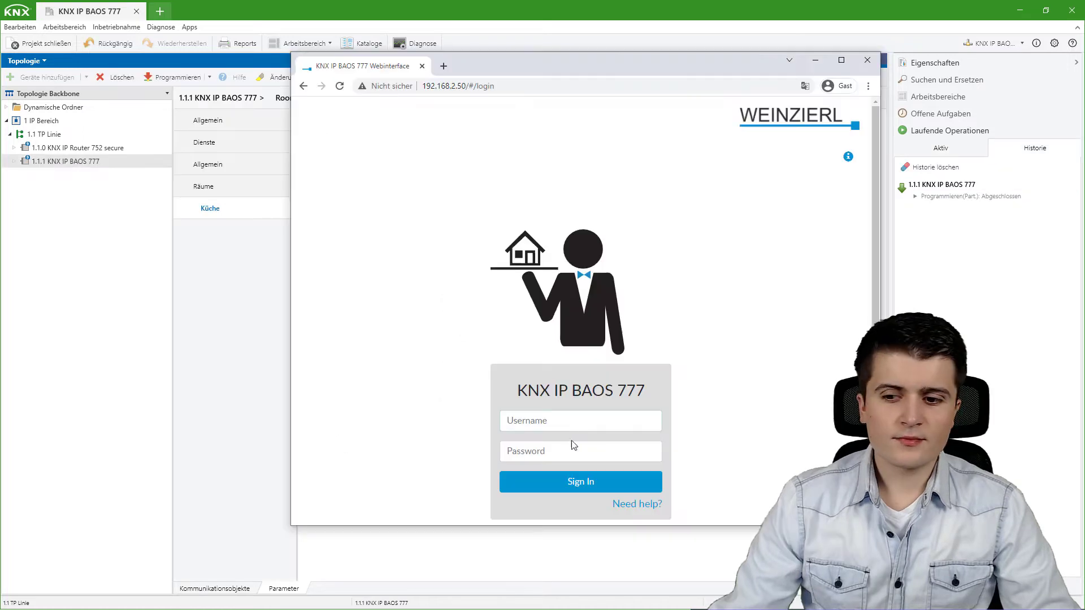
# Log in to the KNX IP BAOS 777 Webinterface with the username and password.
pyautogui.click(572, 428)
pyautogui.write('admin')
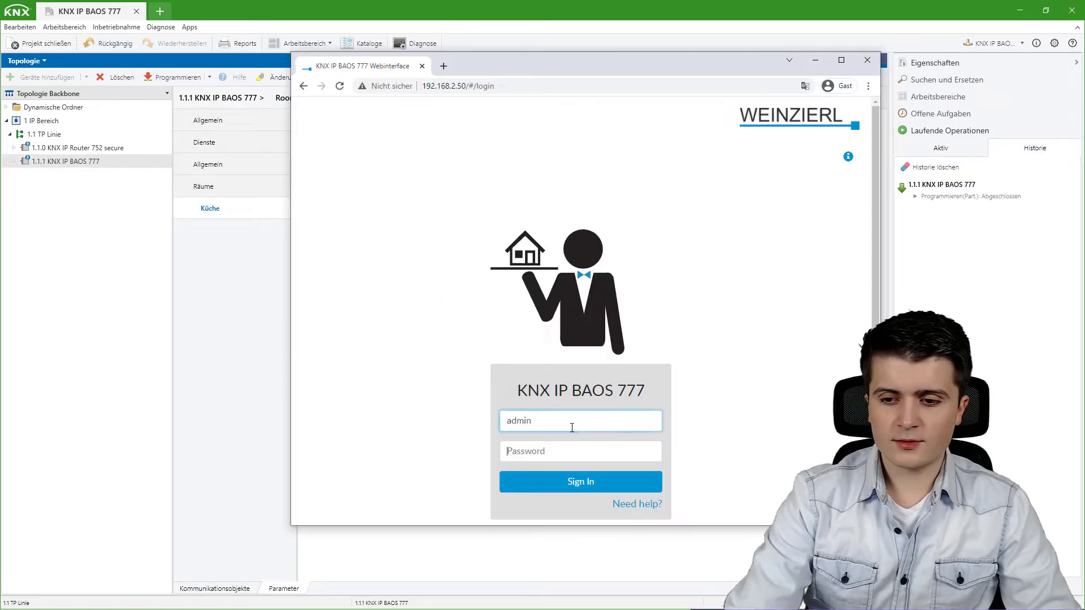
pyautogui.press('Tab')
pyautogui.write('adm')
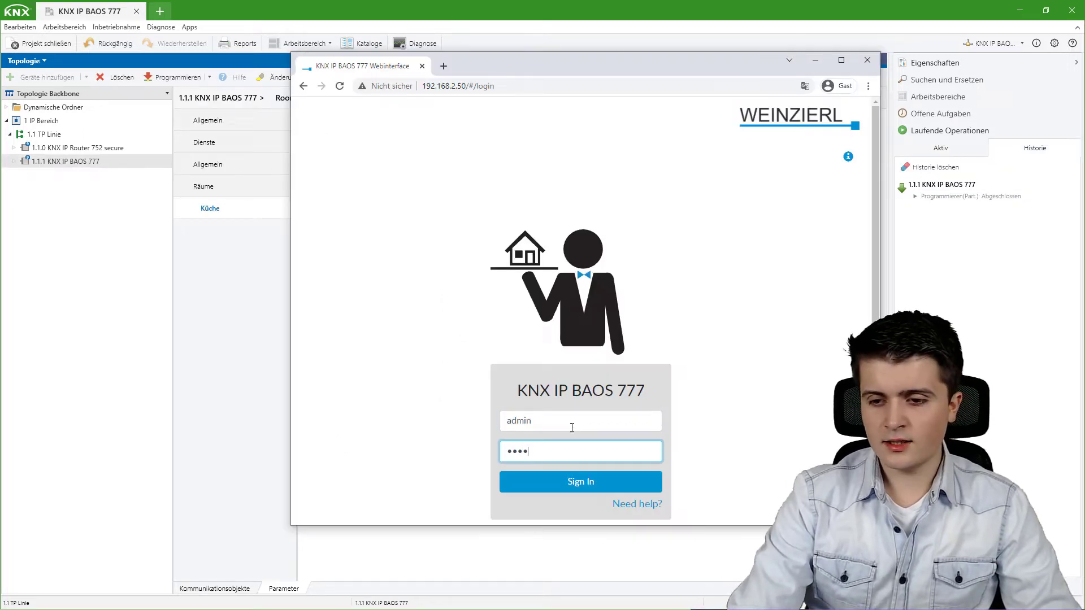
pyautogui.write('i')
pyautogui.press('Return')
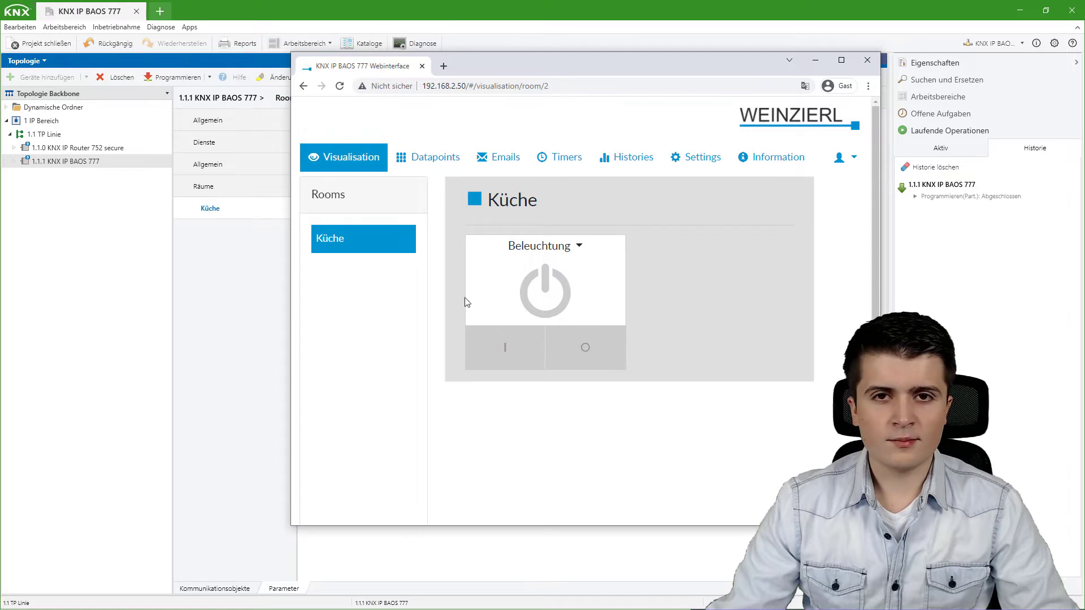
# Set Küche's Funktion 1.2 to Temperatur and rename it 'Isttemperatur'.
pyautogui.click(219, 316)
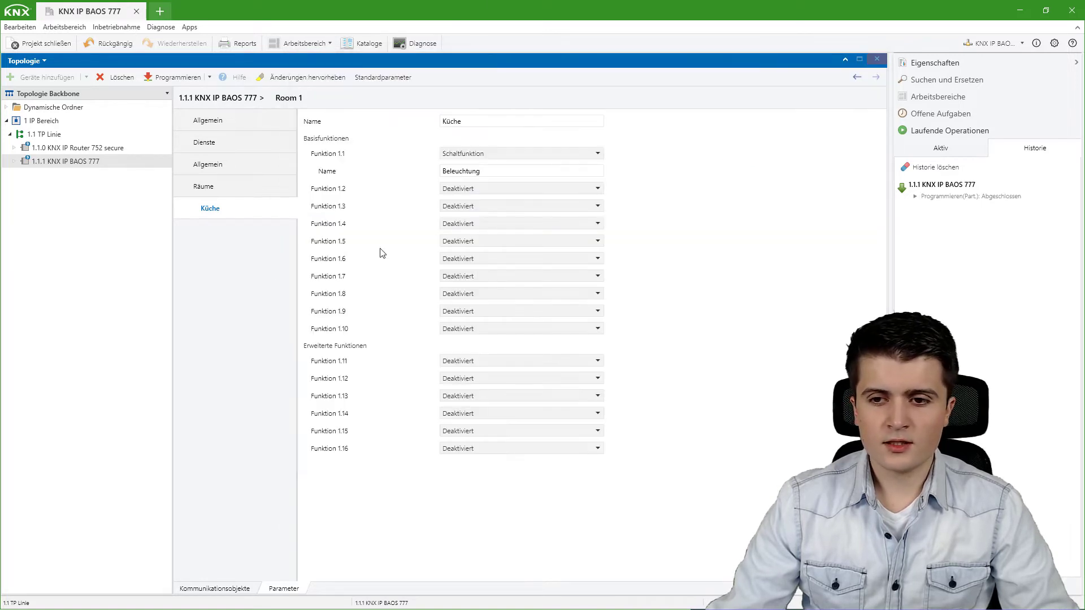
pyautogui.click(460, 190)
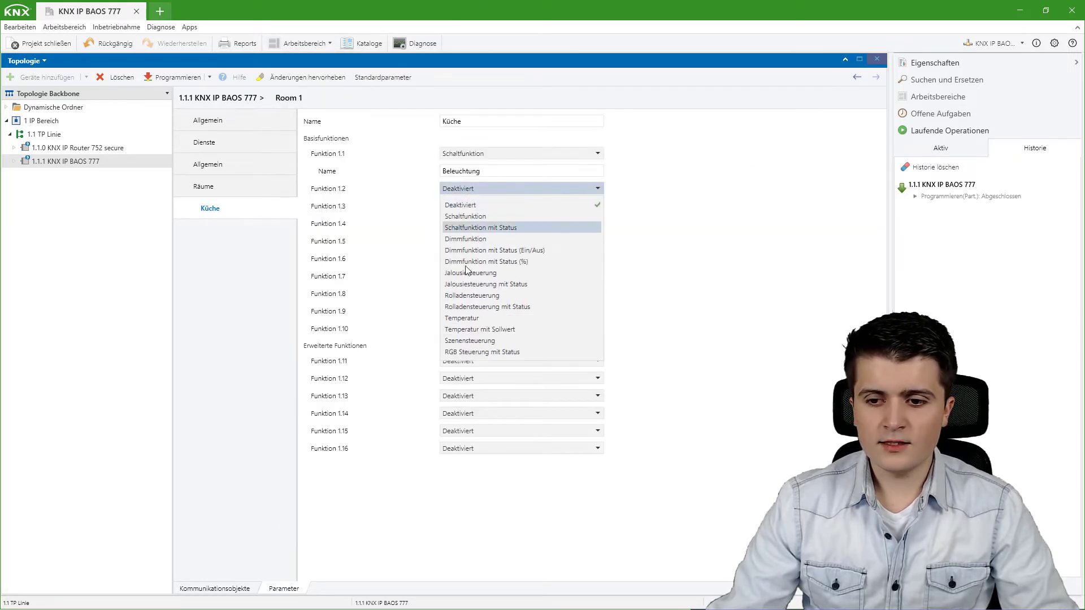
pyautogui.click(481, 319)
pyautogui.moveTo(489, 206); pyautogui.dragTo(331, 208)
pyautogui.write('Sollwert')
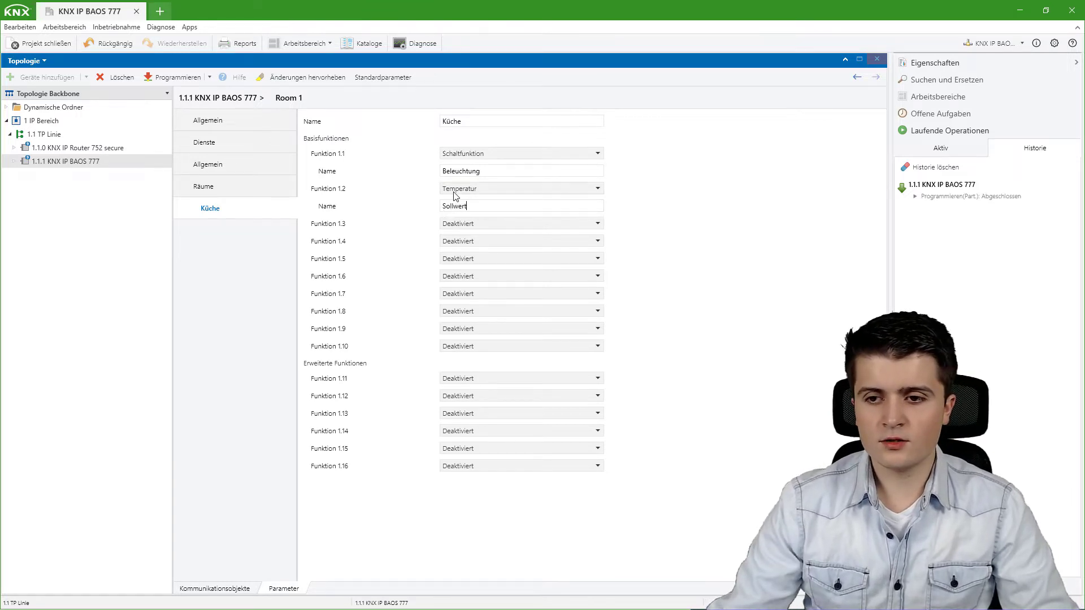
pyautogui.doubleClick(470, 210)
pyautogui.press('BackSpace')
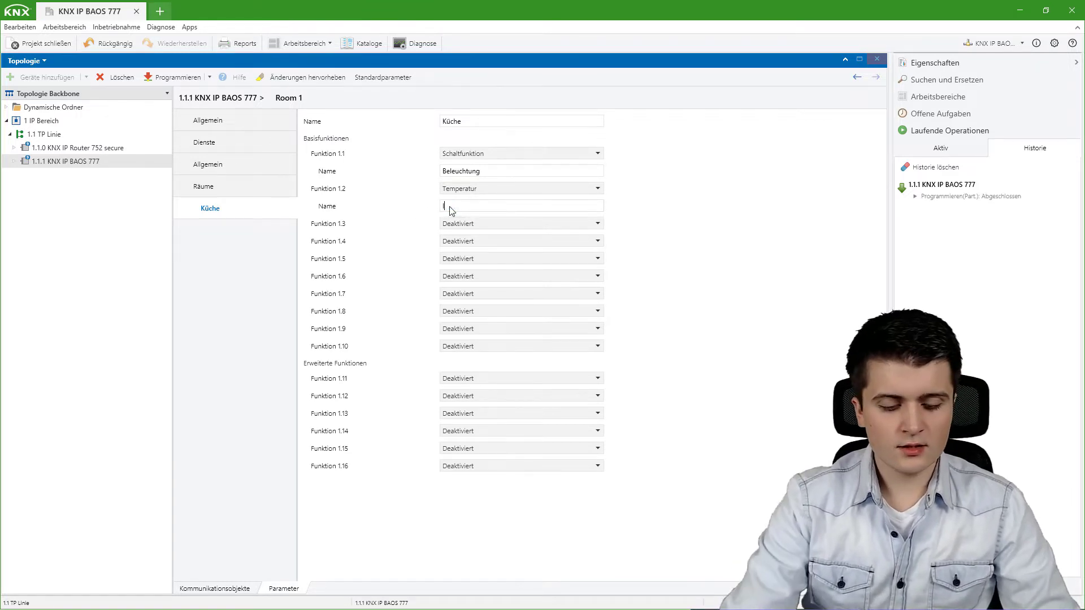
pyautogui.write('Isttemperaut')
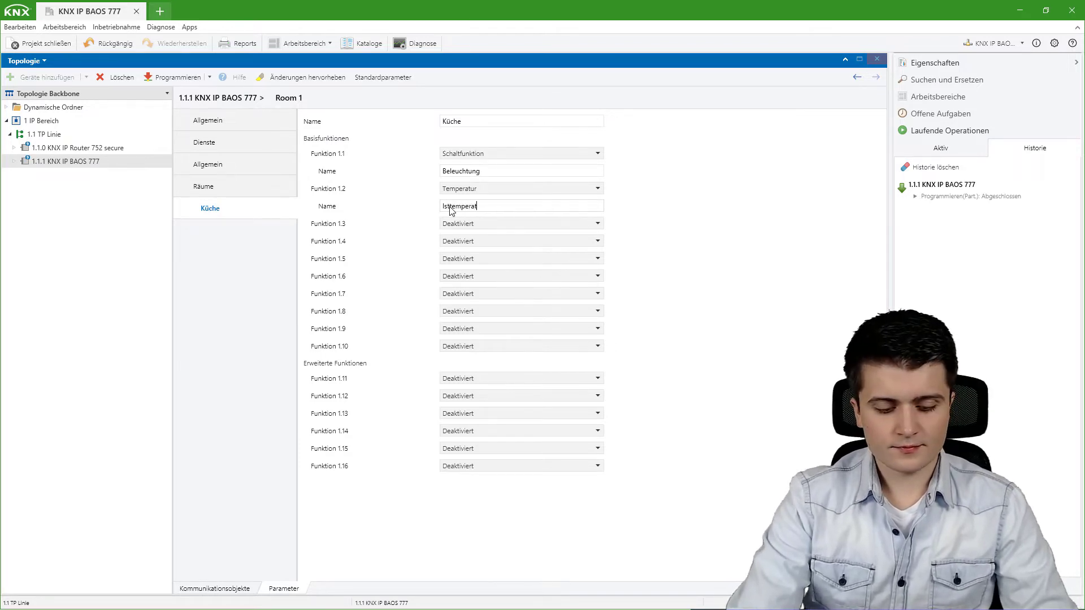
# Make Allgemein's Funktion B.1 a Türkontakt named 'Eingangstür', then program the device partially.
pyautogui.click(221, 169)
pyautogui.click(477, 139)
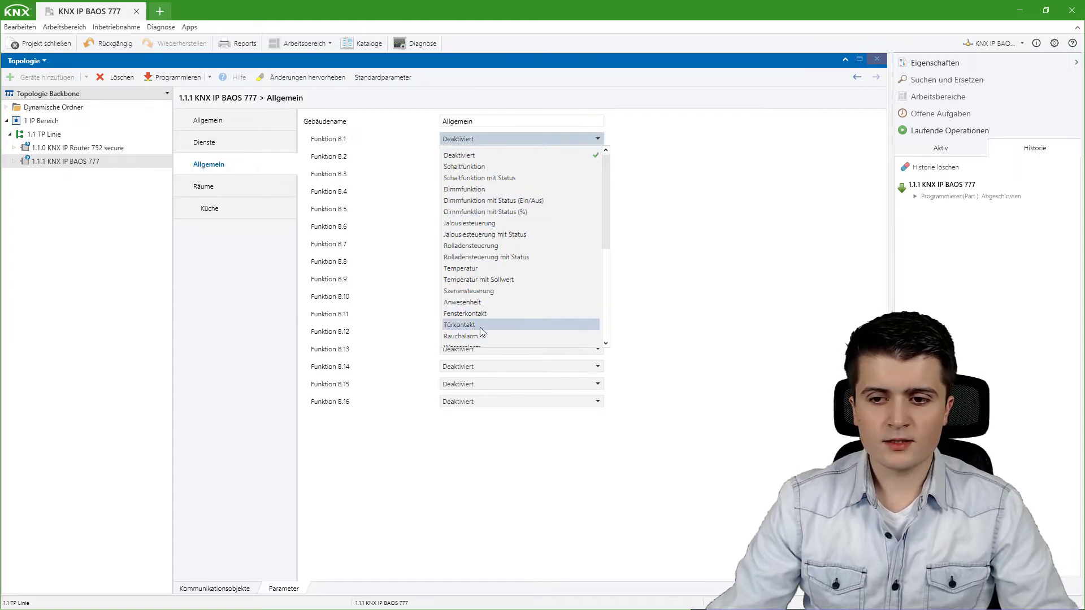
pyautogui.click(480, 325)
pyautogui.tripleClick(477, 157)
pyautogui.write('Eingangstür')
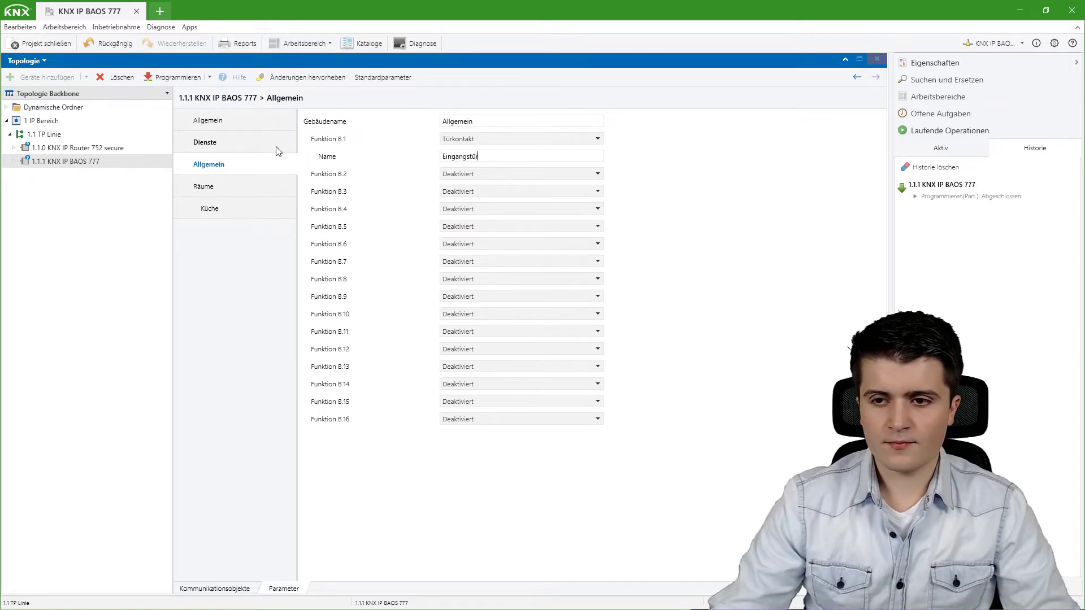
pyautogui.click(210, 77)
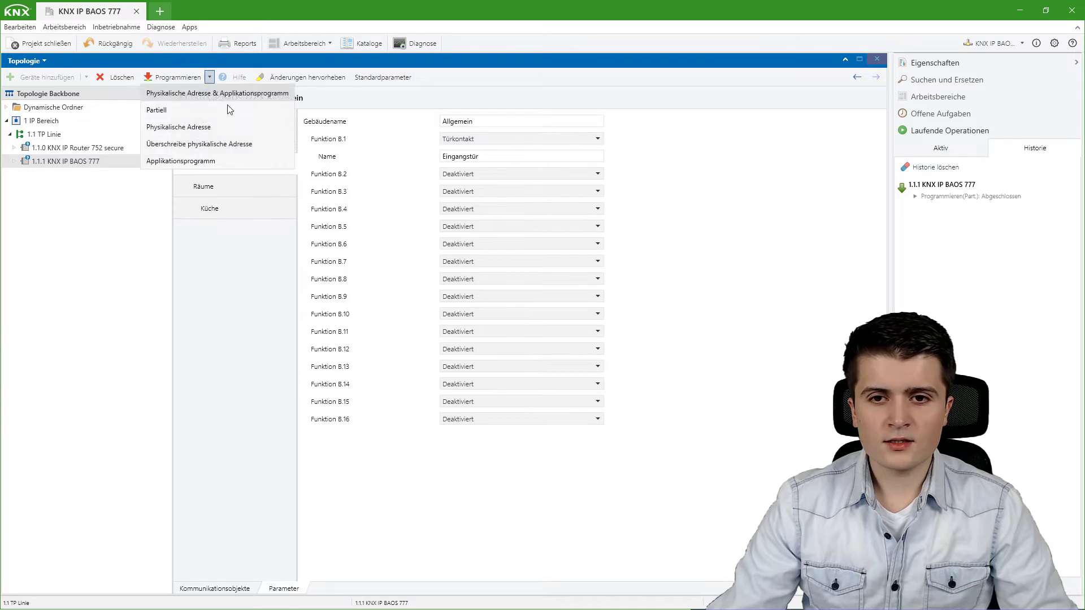
pyautogui.click(188, 114)
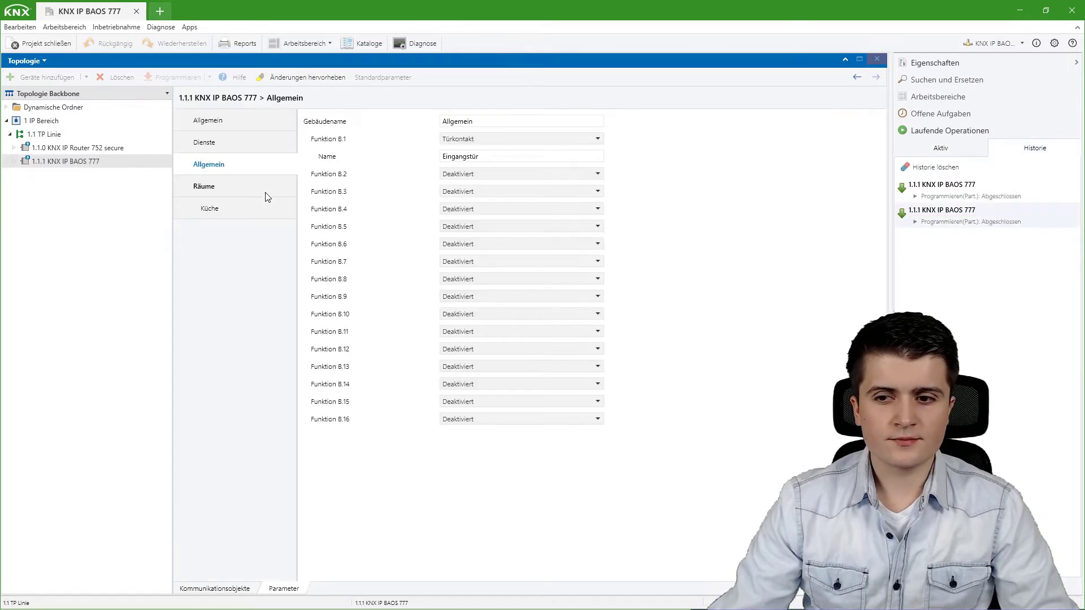
# Log in to the web interface, check the Eingangstür and Küche tiles, then return to ETS.
pyautogui.hotkey('alt', 'Tab')
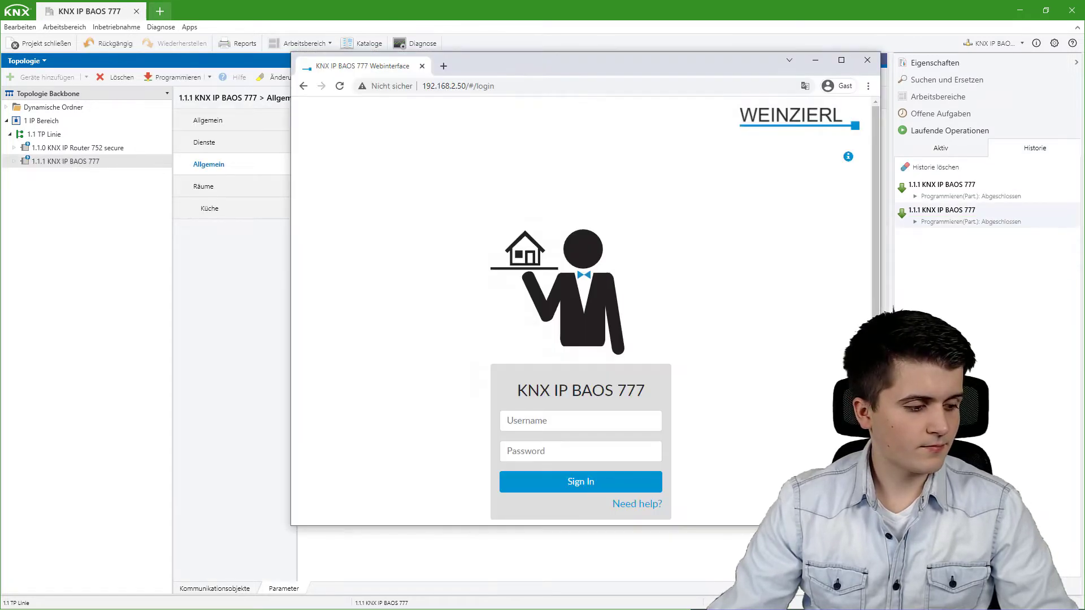
pyautogui.click(538, 422)
pyautogui.write('admin')
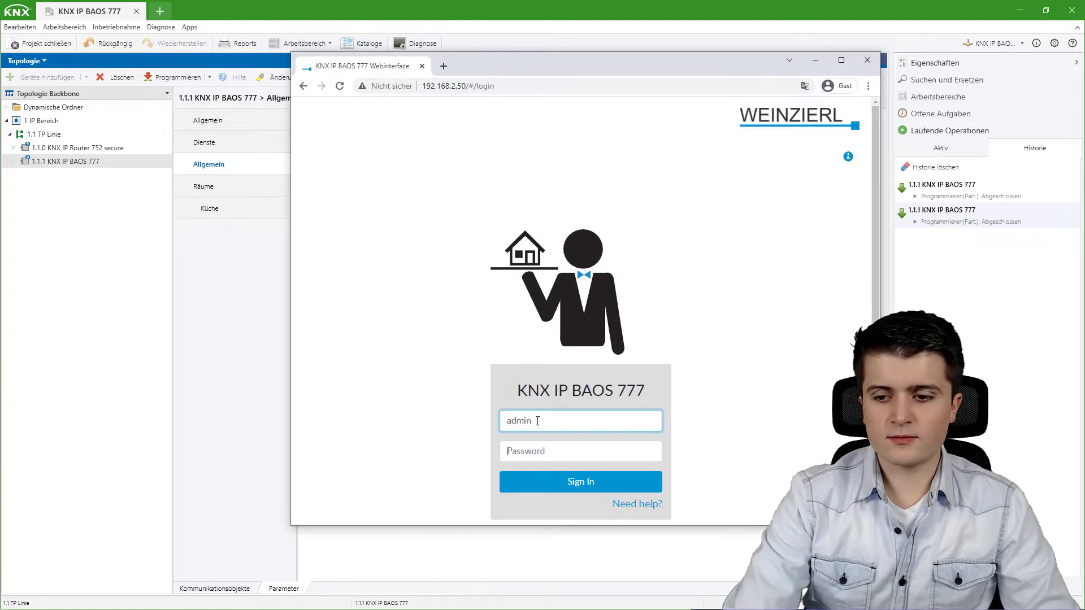
pyautogui.press('Tab')
pyautogui.write('a')
pyautogui.press('Return')
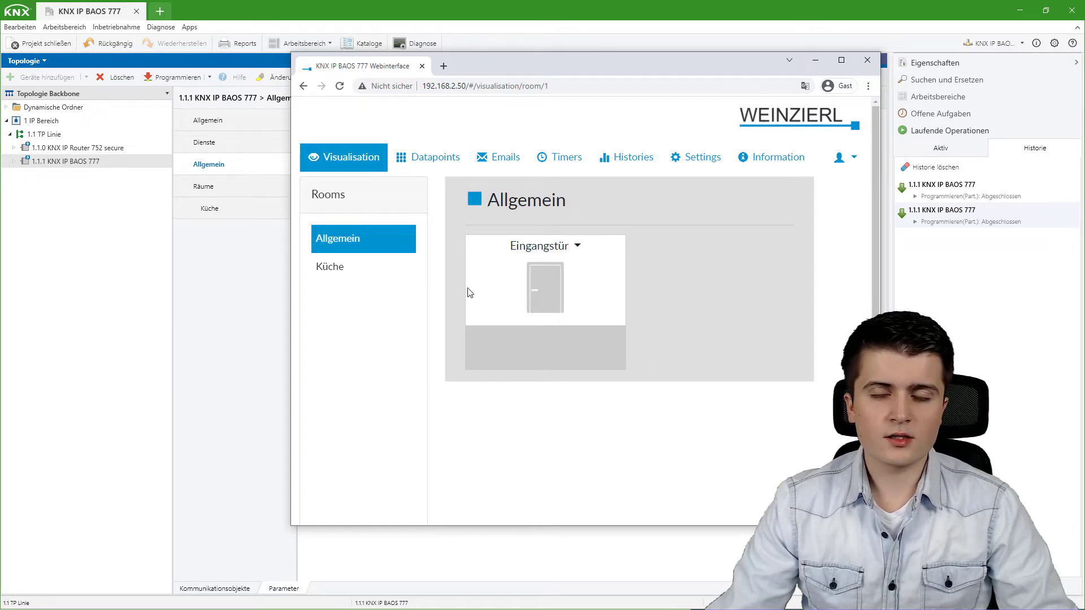
pyautogui.click(348, 284)
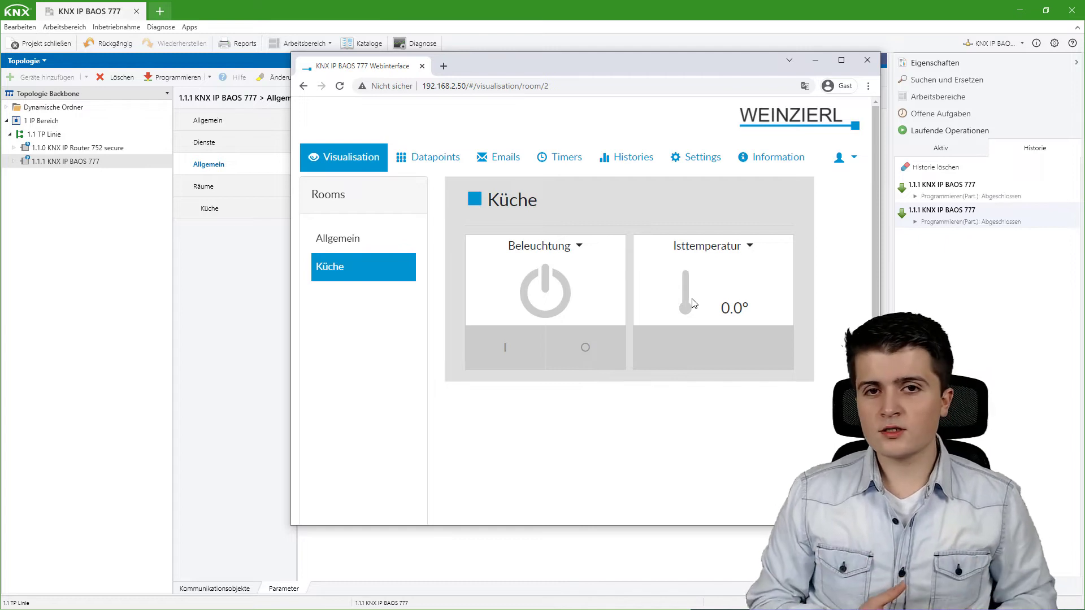
pyautogui.click(286, 275)
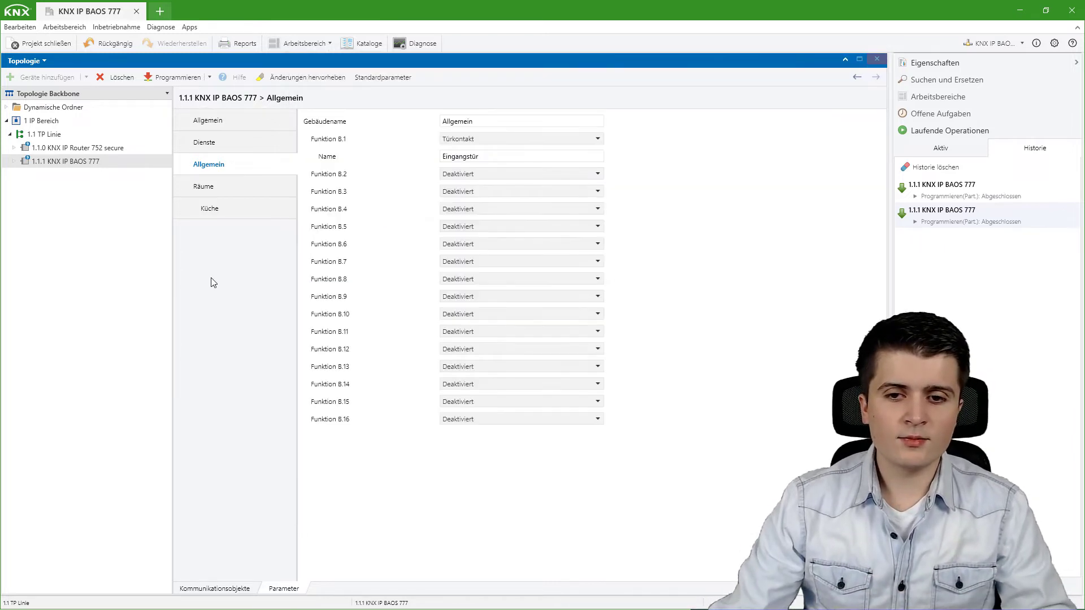
# Review room Küche's Funktion 1.11 and 1.9 options unchanged, then list the device's communication objects.
pyautogui.click(217, 188)
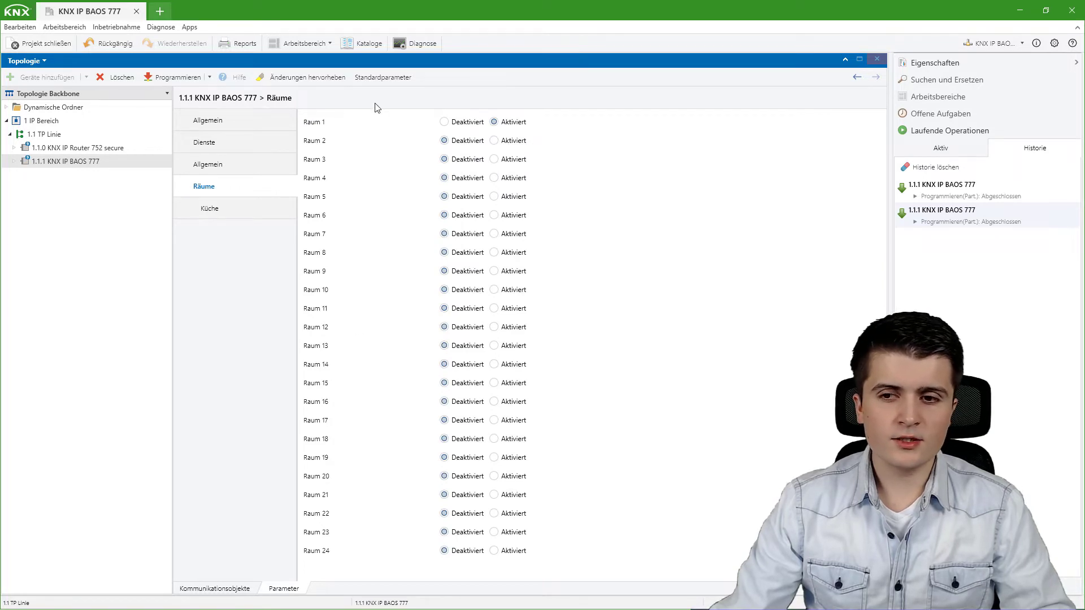
pyautogui.click(232, 216)
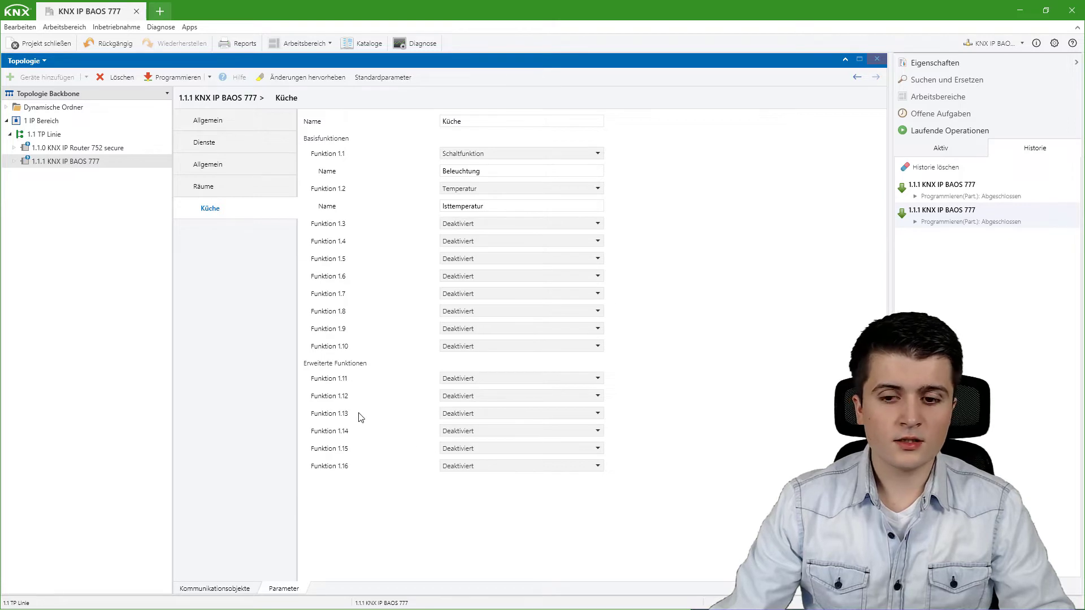
pyautogui.click(472, 377)
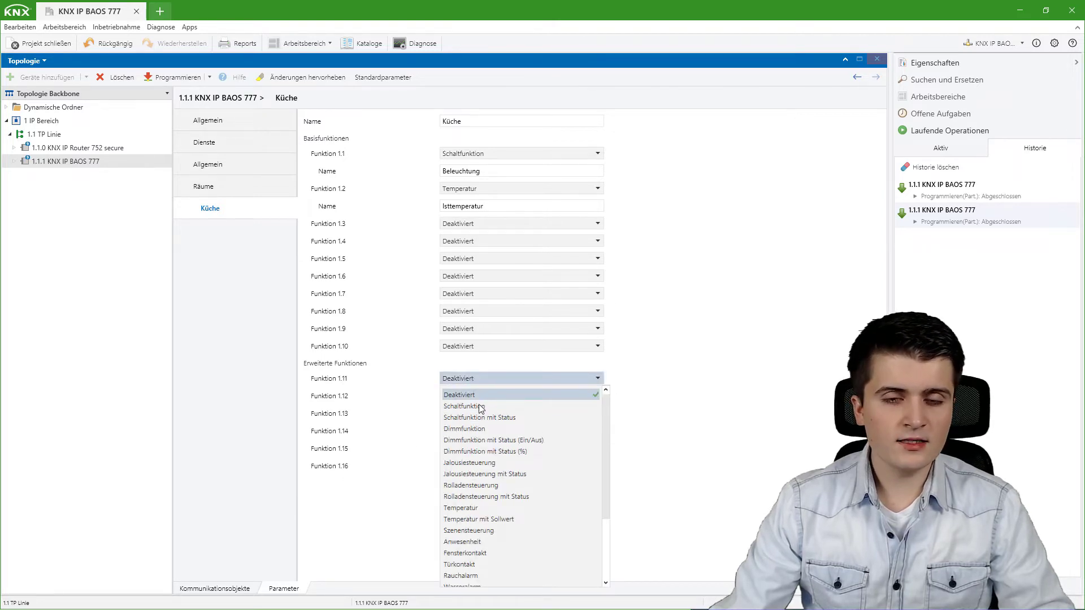
pyautogui.scroll(-3, 497, 430)
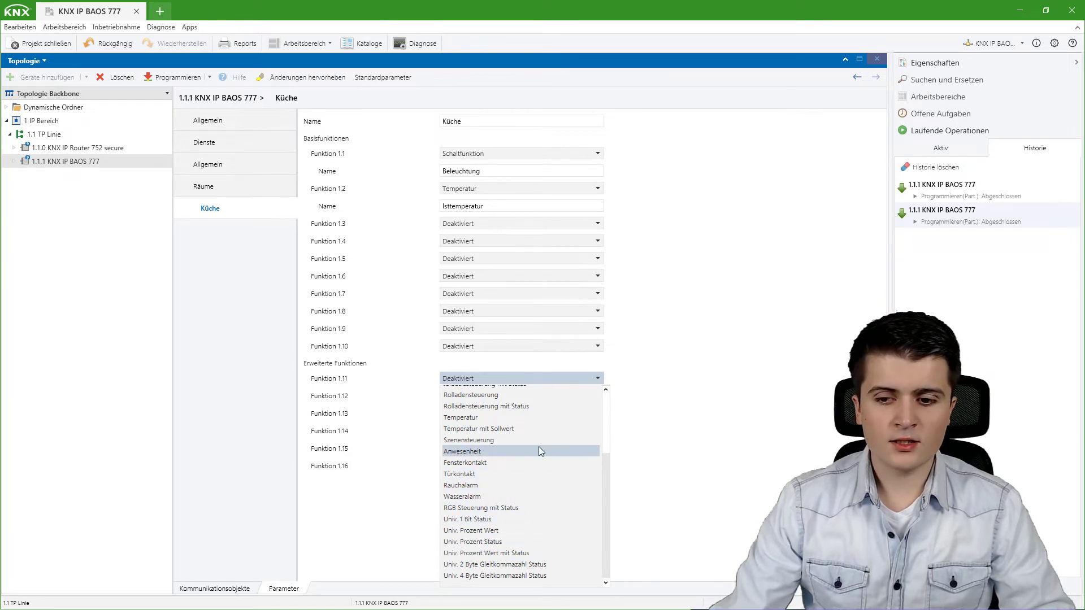
pyautogui.click(658, 450)
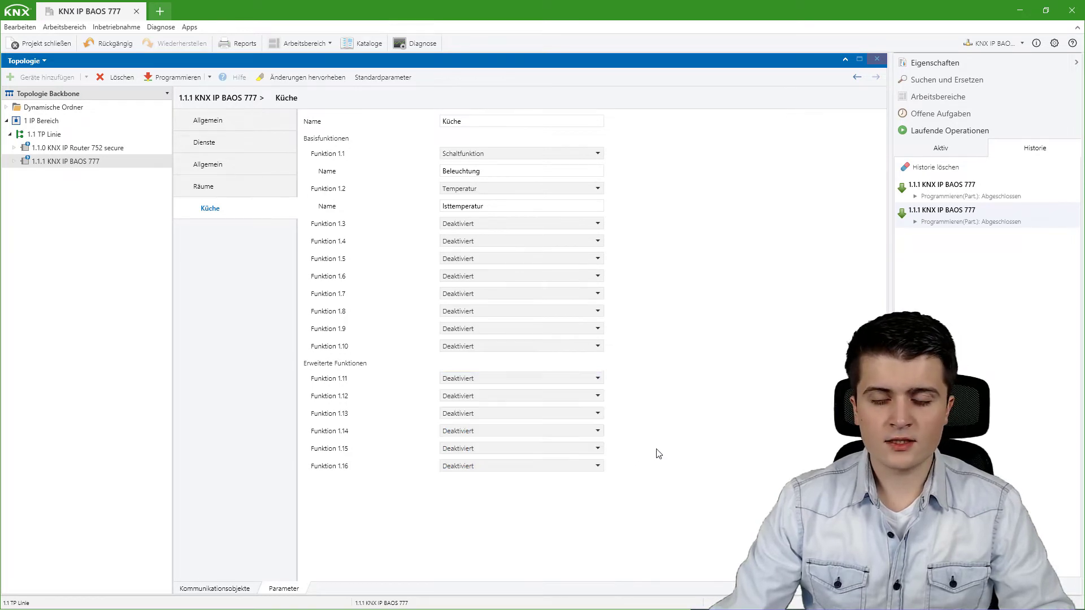
pyautogui.click(465, 328)
pyautogui.click(659, 399)
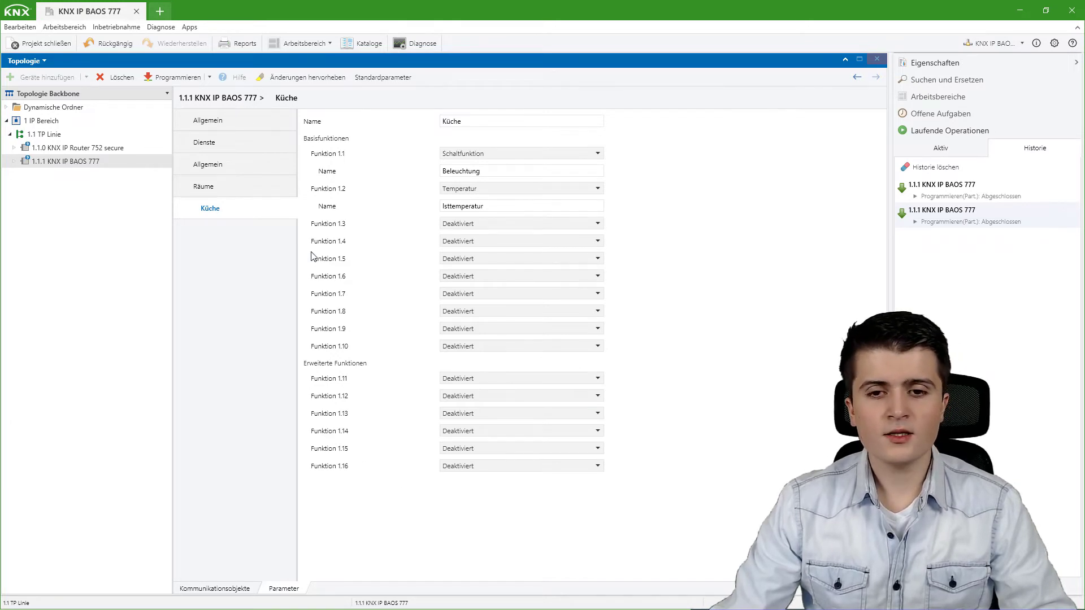
pyautogui.click(225, 169)
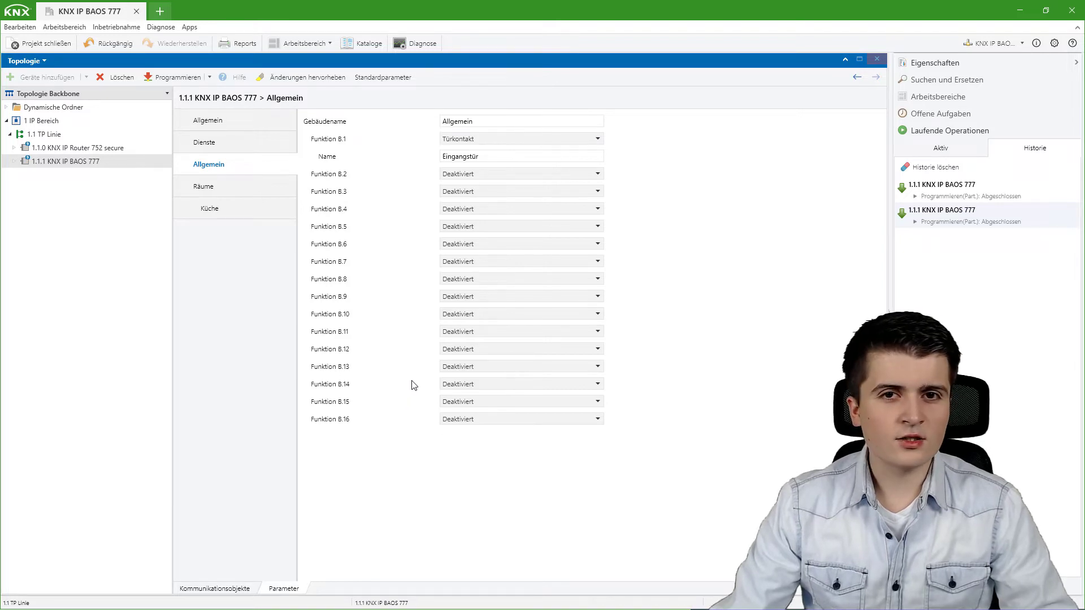
pyautogui.click(230, 591)
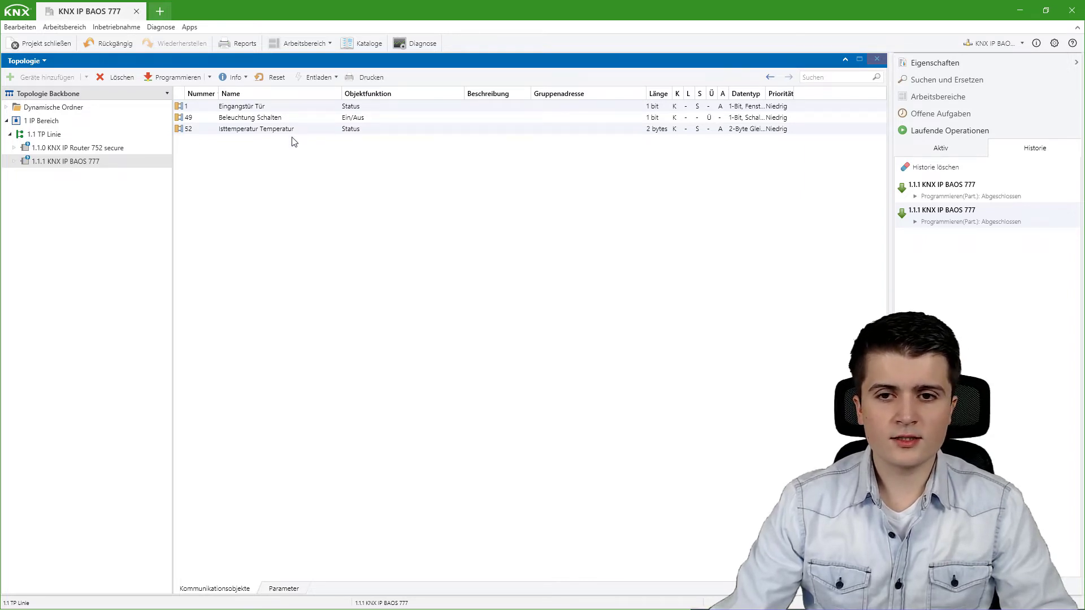
# Sort the communication objects by Nummer and select objects 1, 49 and 52 in turn.
pyautogui.click(297, 96)
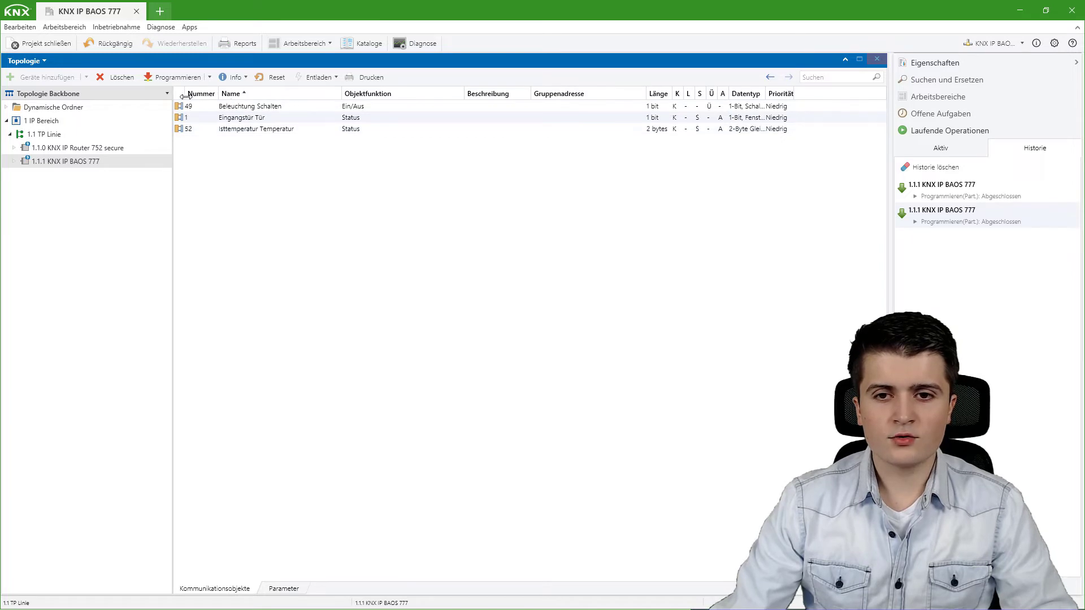
pyautogui.click(191, 94)
pyautogui.click(272, 111)
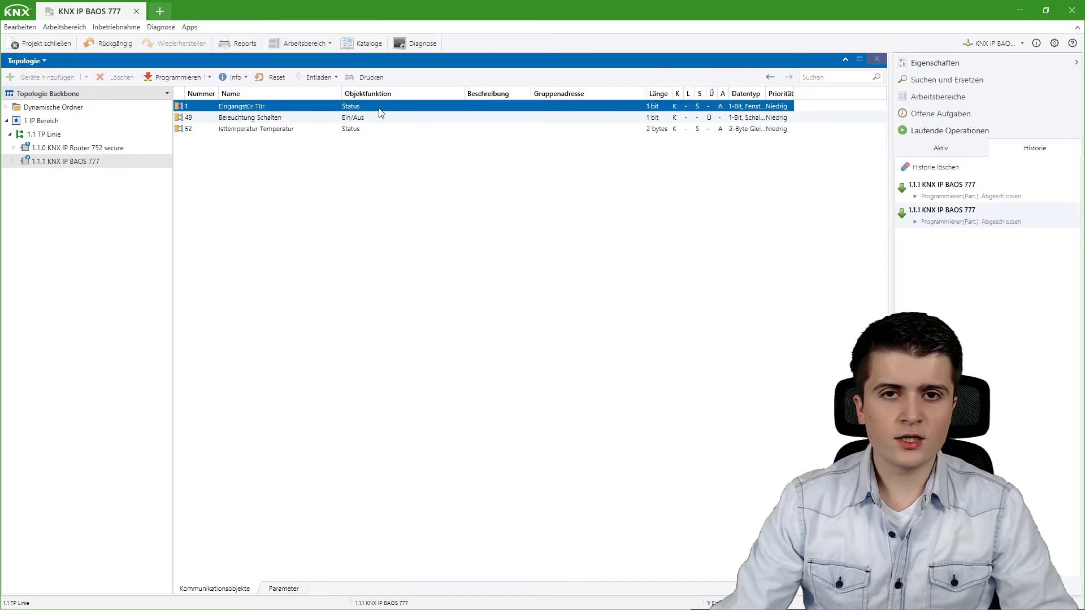
pyautogui.click(207, 120)
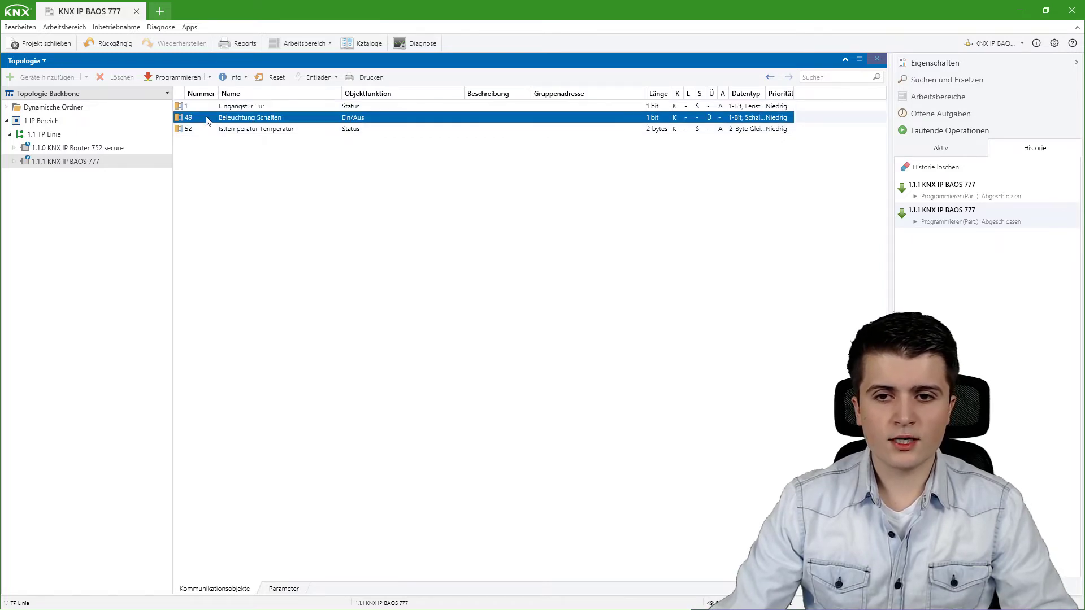
pyautogui.click(253, 129)
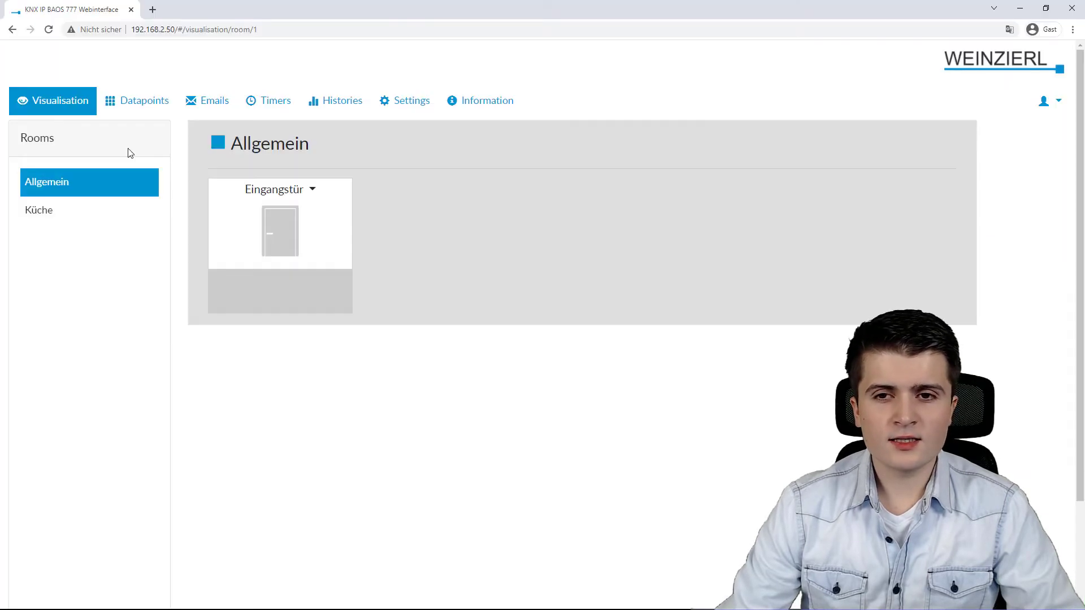
# In the web interface Settings, switch Programming Mode on and back off, leaving it off.
pyautogui.click(389, 112)
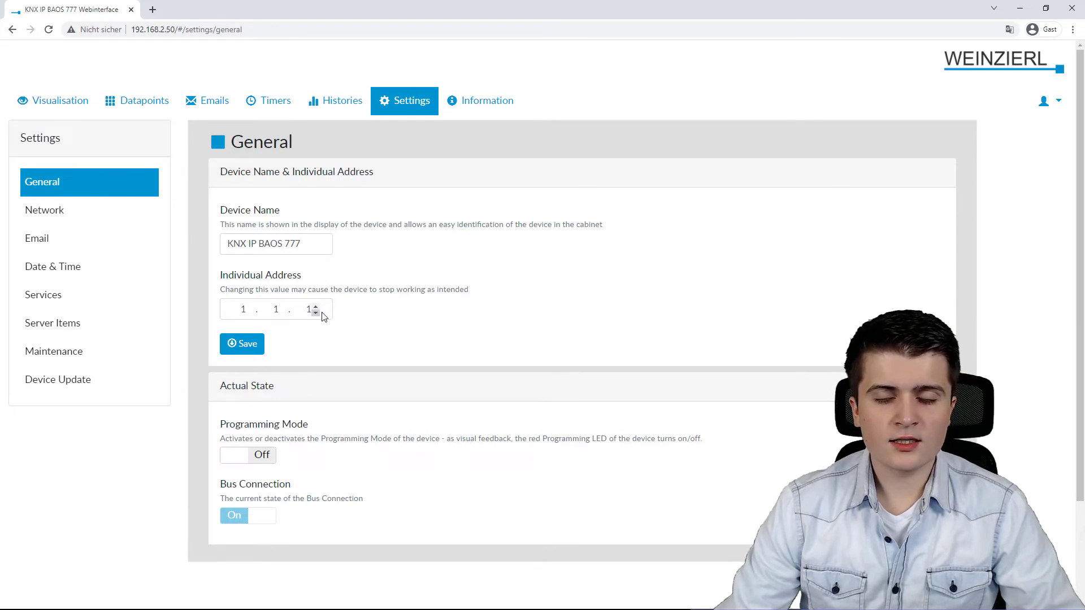
pyautogui.scroll(-1, 356, 316)
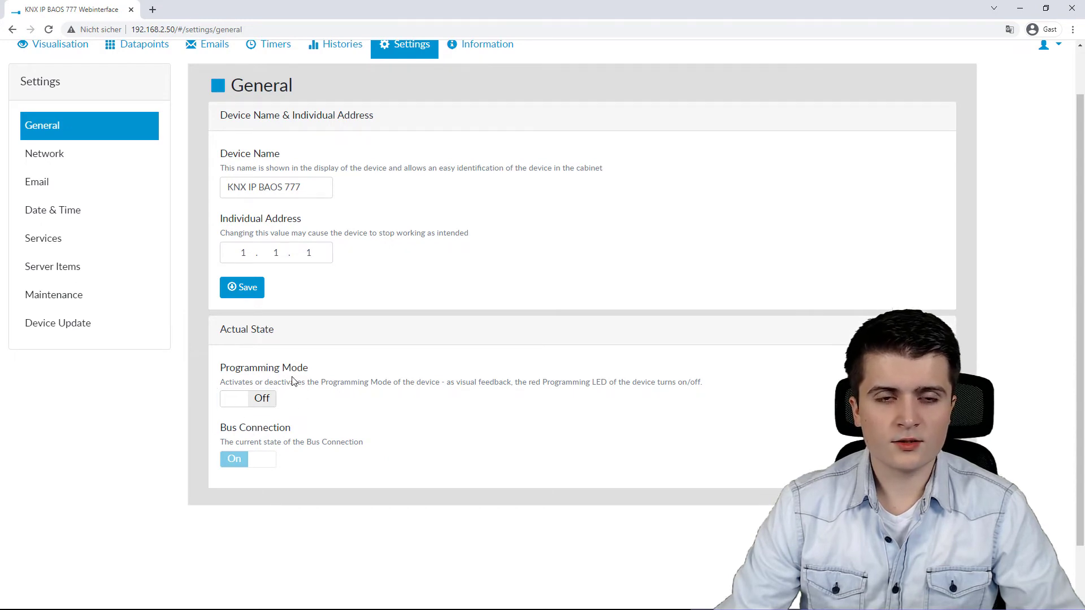
pyautogui.click(261, 406)
pyautogui.click(249, 406)
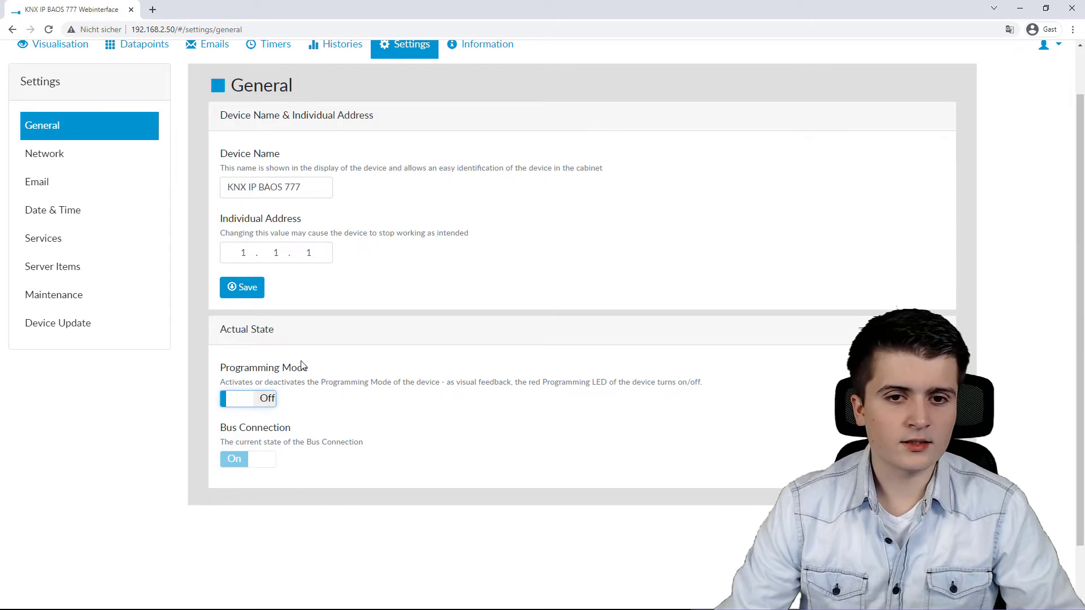
pyautogui.scroll(1, 301, 365)
pyautogui.click(153, 219)
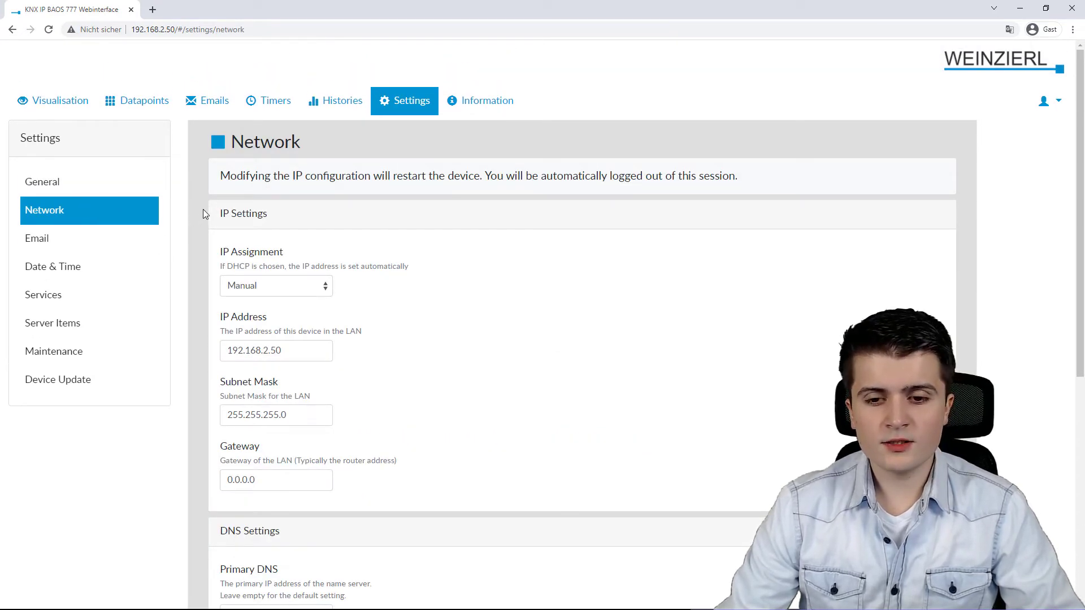
# Look over the Network and DNS configuration down to the MAC address and back up.
pyautogui.scroll(-2, 204, 213)
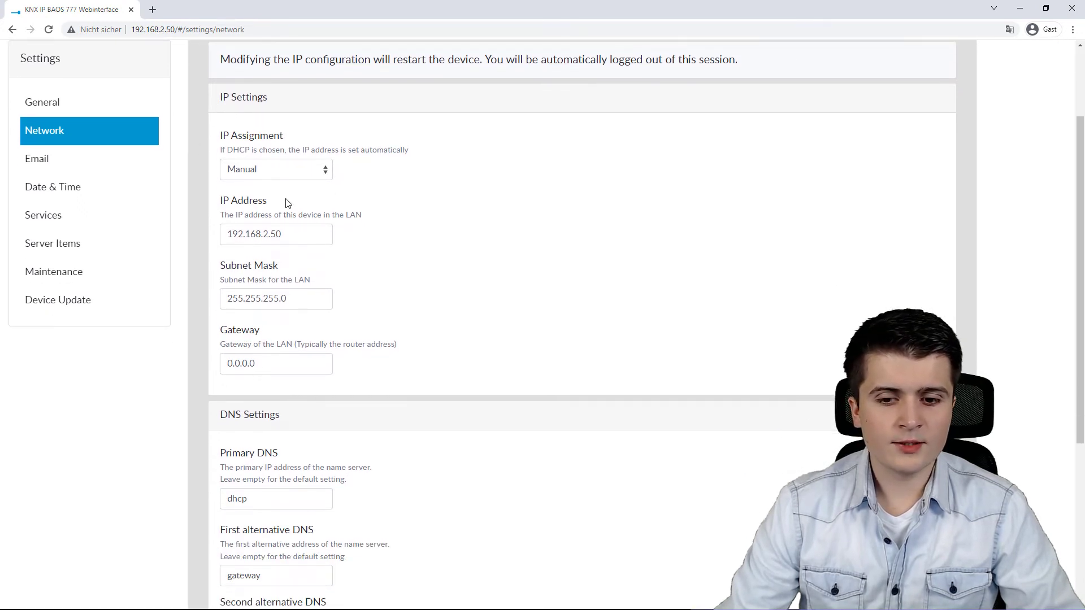
pyautogui.scroll(-3, 322, 167)
pyautogui.scroll(-2, 373, 309)
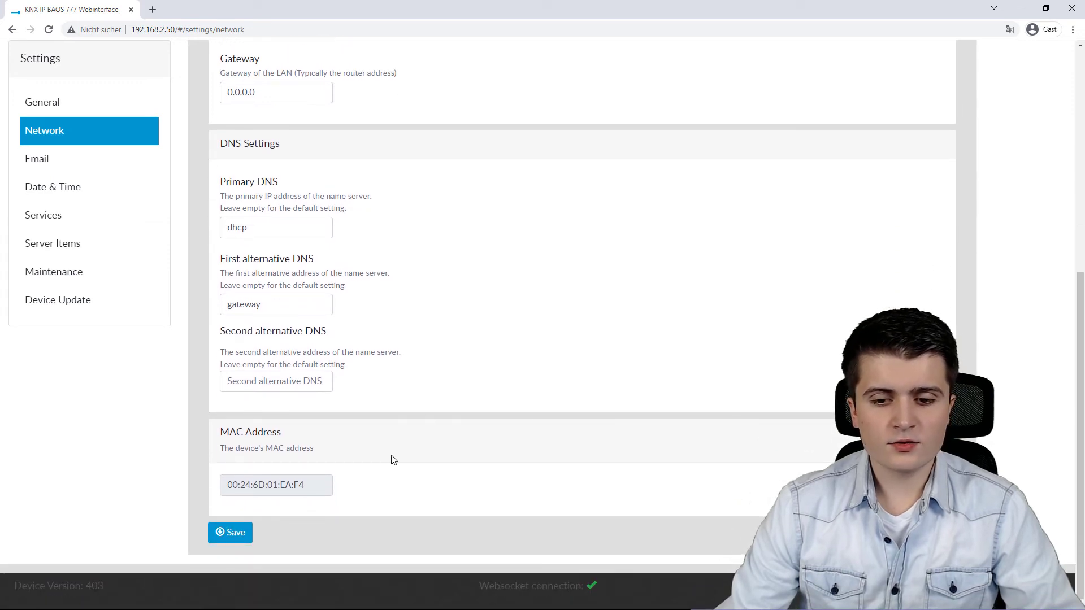
pyautogui.scroll(6, 463, 280)
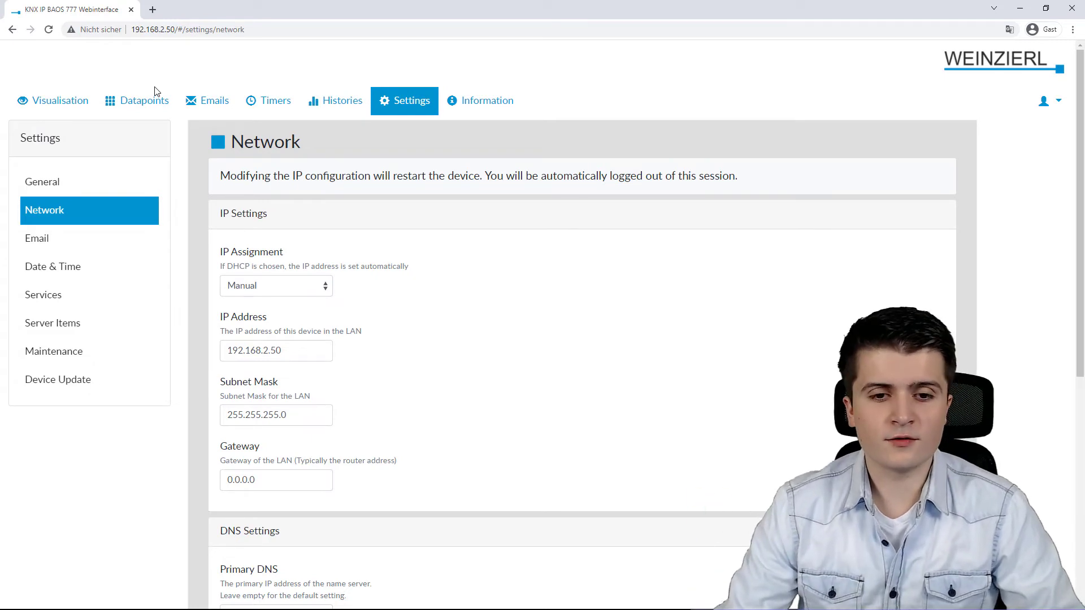
pyautogui.click(122, 239)
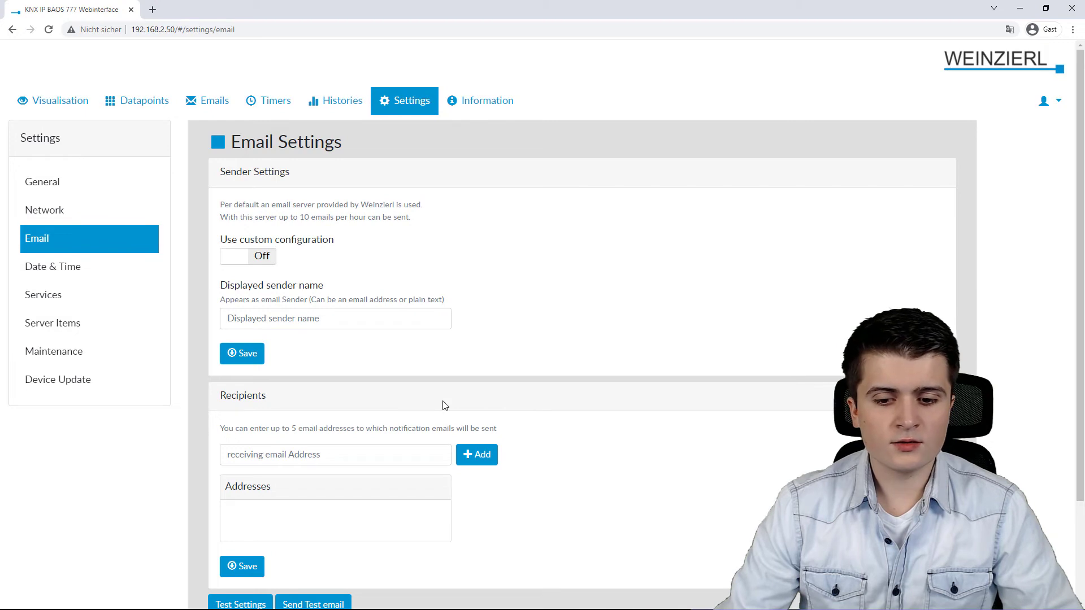
# On the Date & Time page, switch NTP on and back off and review the Date/Time Server sections.
pyautogui.click(49, 265)
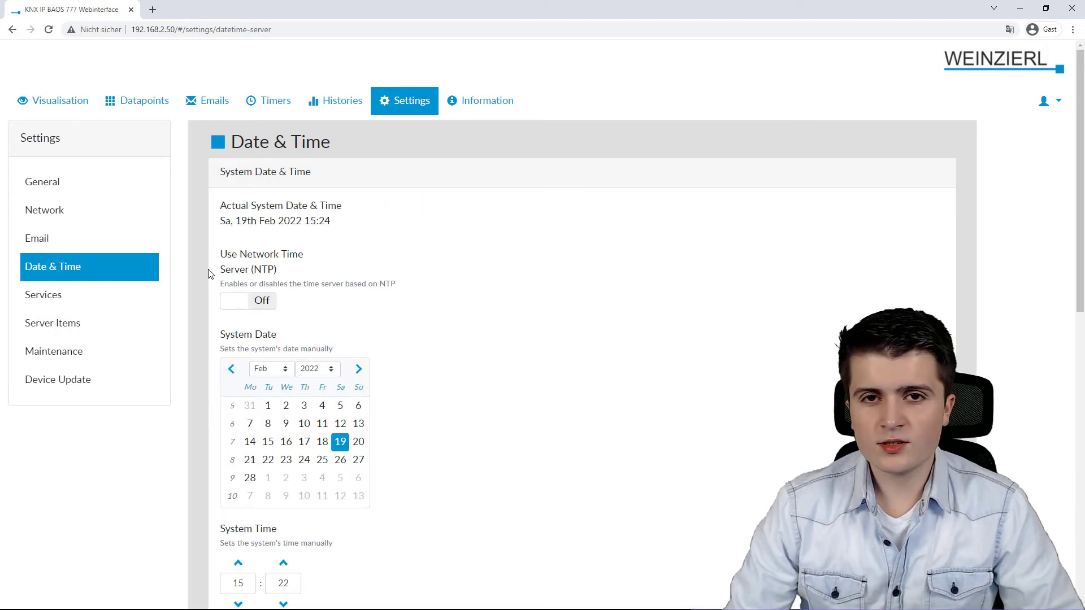
pyautogui.scroll(-2, 210, 275)
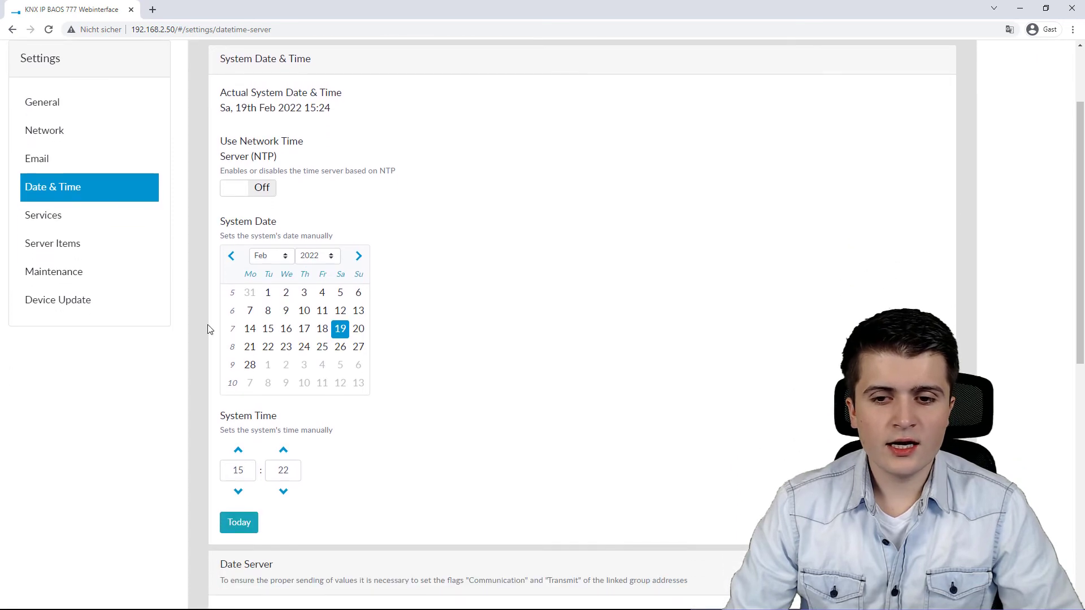
pyautogui.click(251, 196)
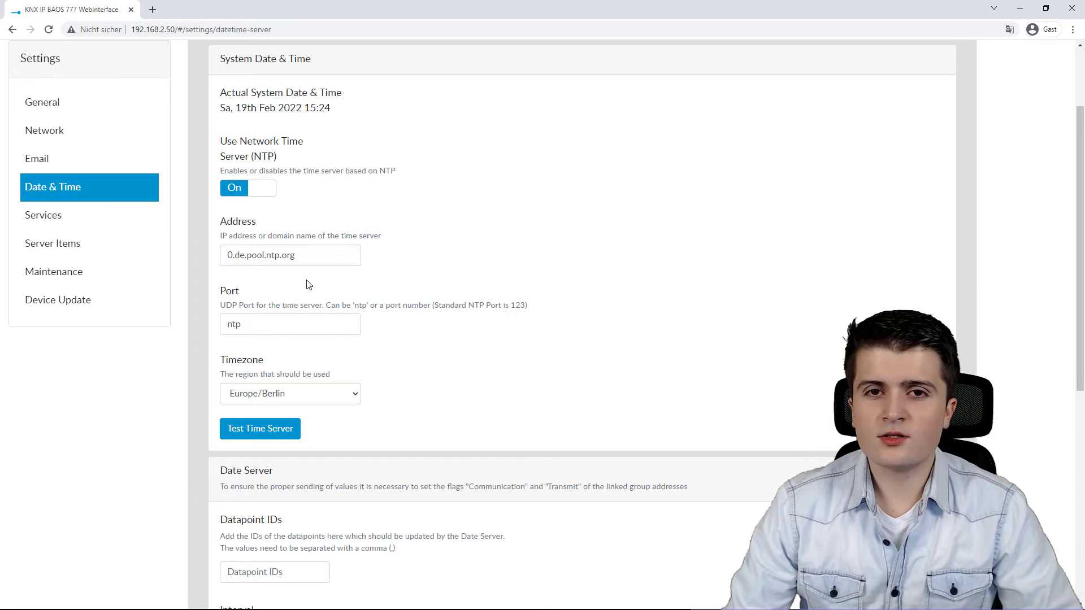
pyautogui.click(254, 191)
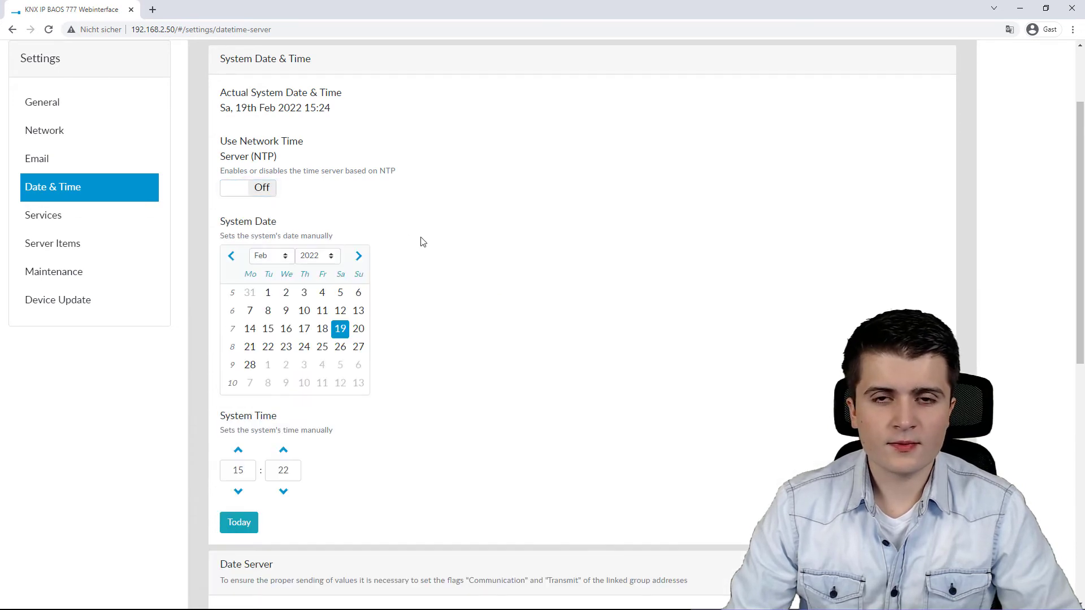
pyautogui.scroll(-7, 423, 242)
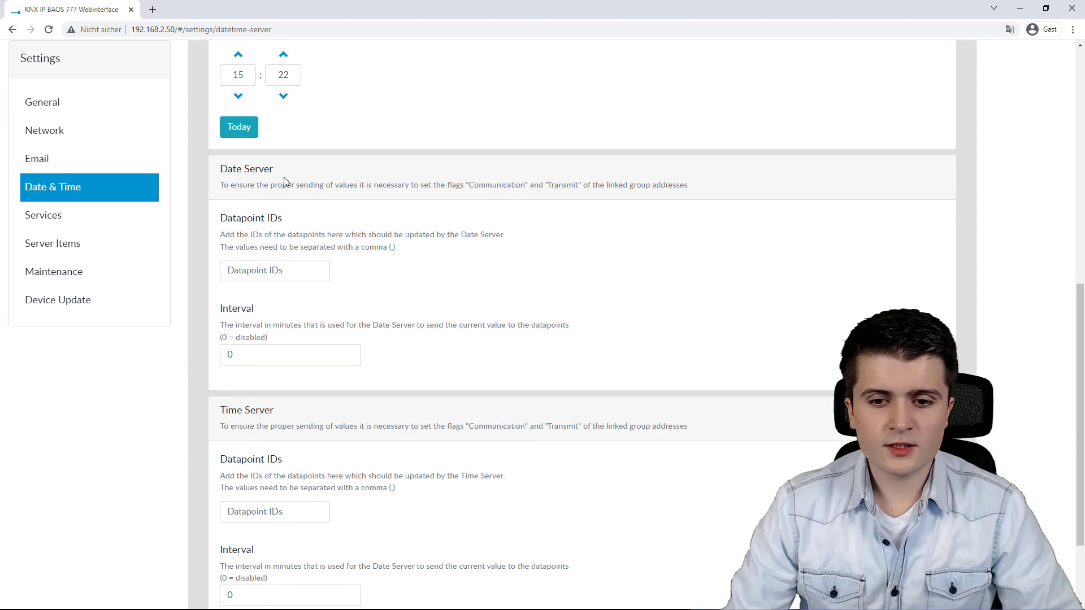
pyautogui.scroll(9, 384, 373)
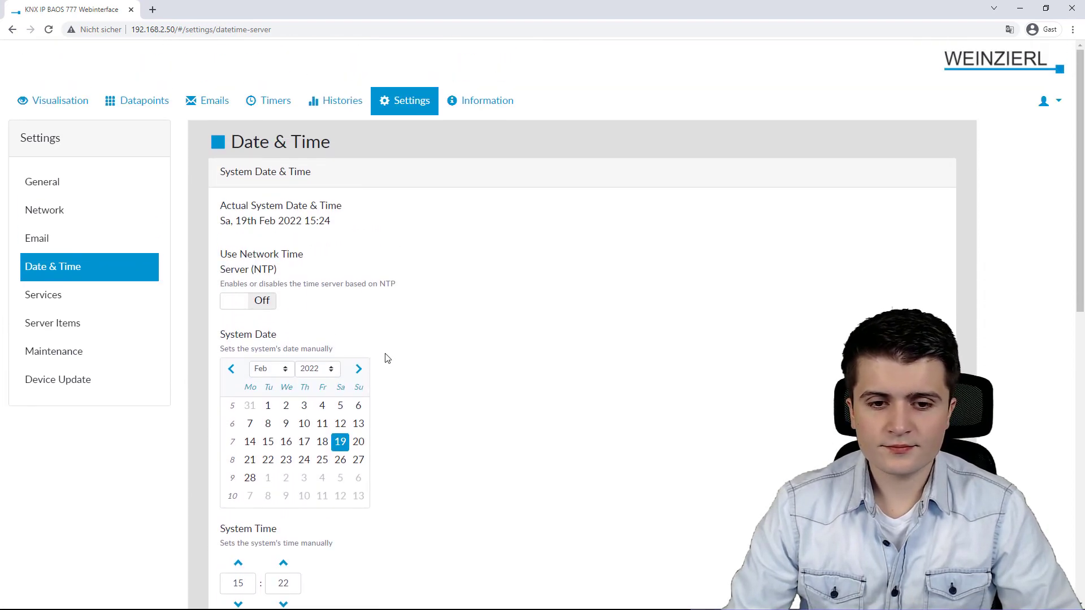
pyautogui.click(85, 295)
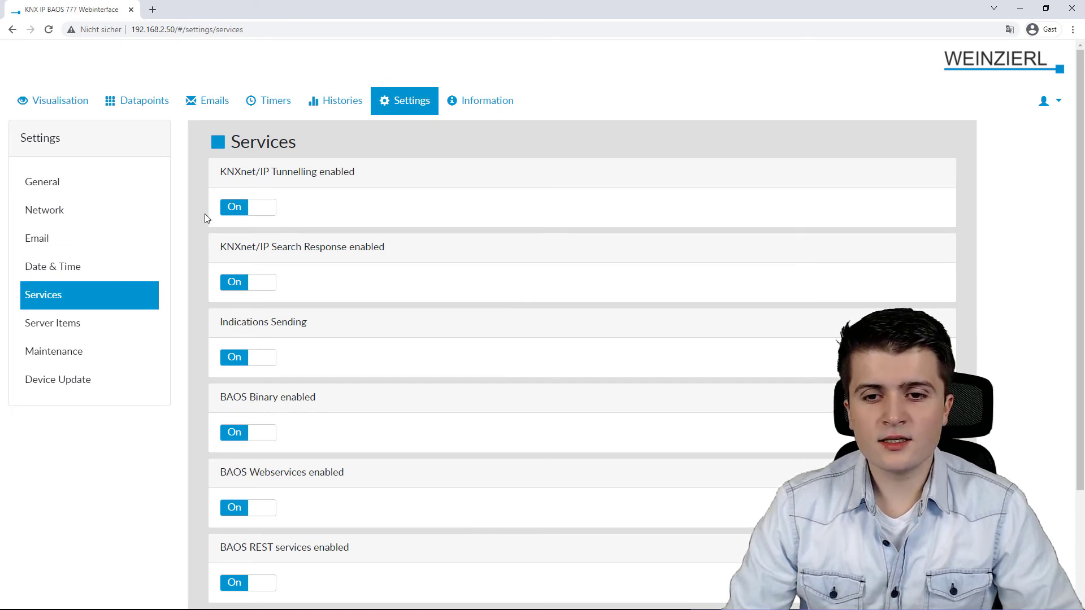
# Scroll through the enabled services and view the Server Items table.
pyautogui.scroll(-2, 202, 206)
pyautogui.scroll(-1, 193, 371)
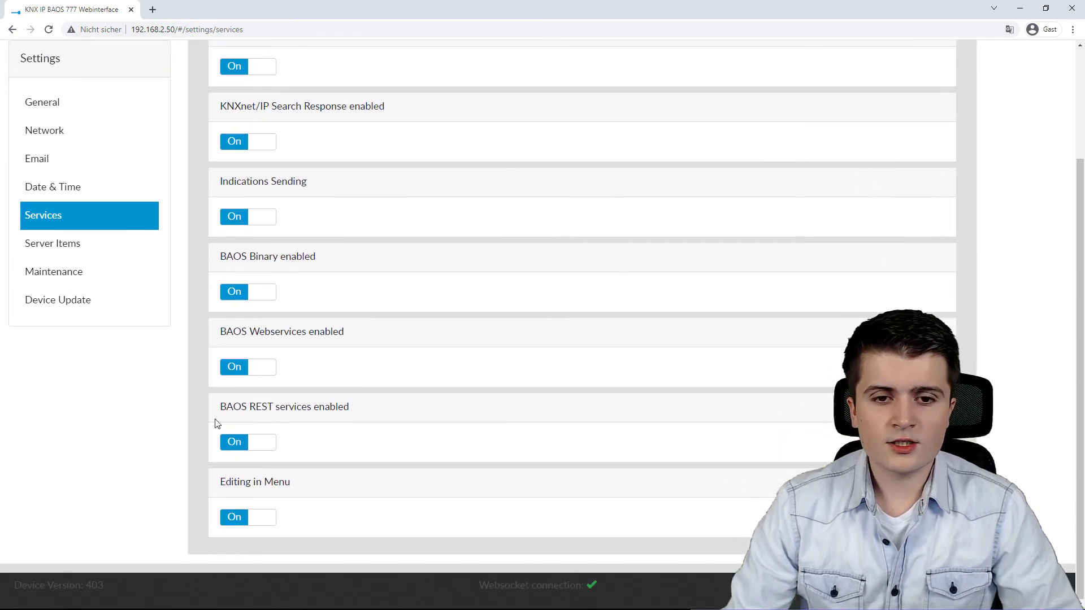
pyautogui.click(95, 241)
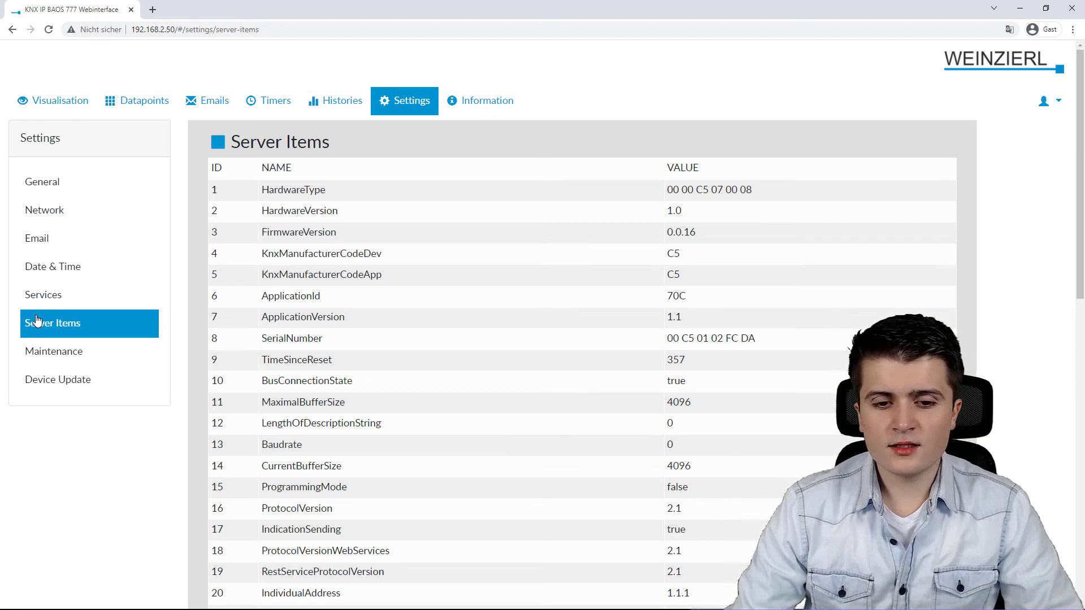
pyautogui.click(53, 355)
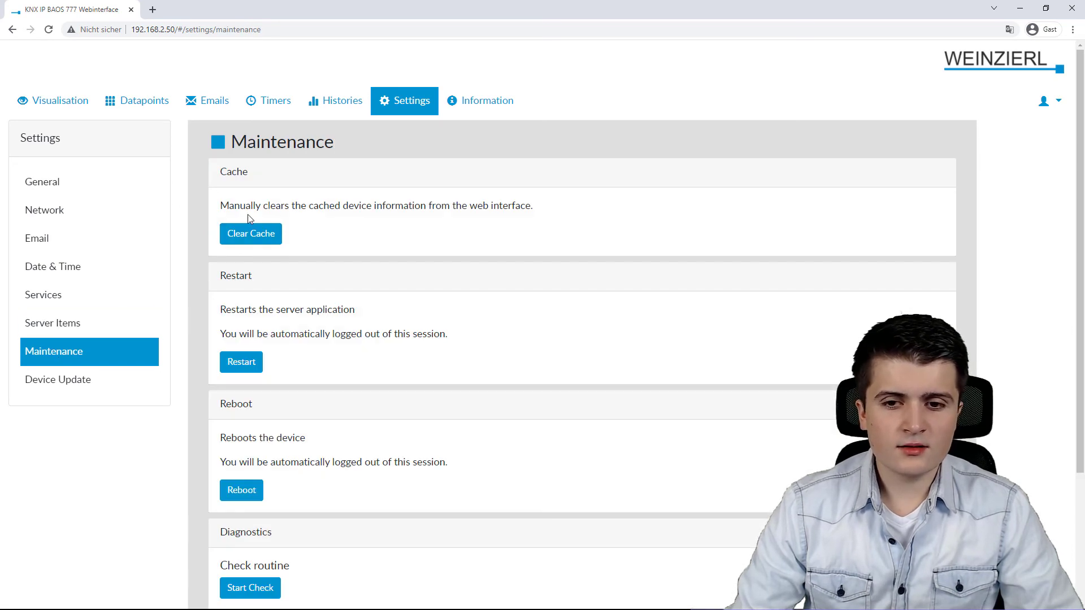
# Scroll the Maintenance page to Diagnostics, then view Device Update showing firmware version 403.
pyautogui.scroll(-2, 250, 236)
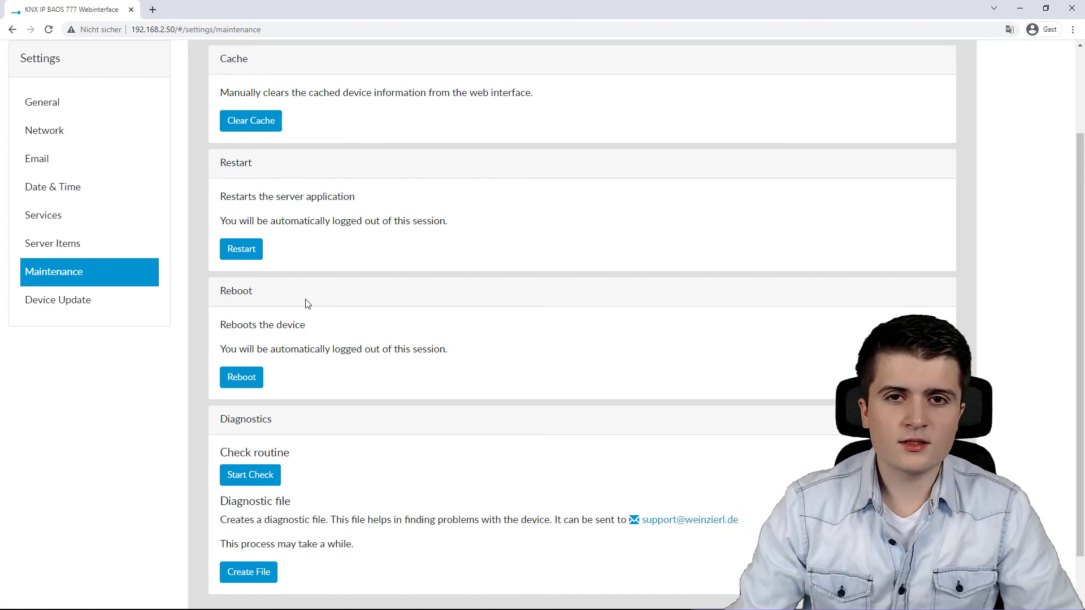
pyautogui.scroll(-1, 311, 317)
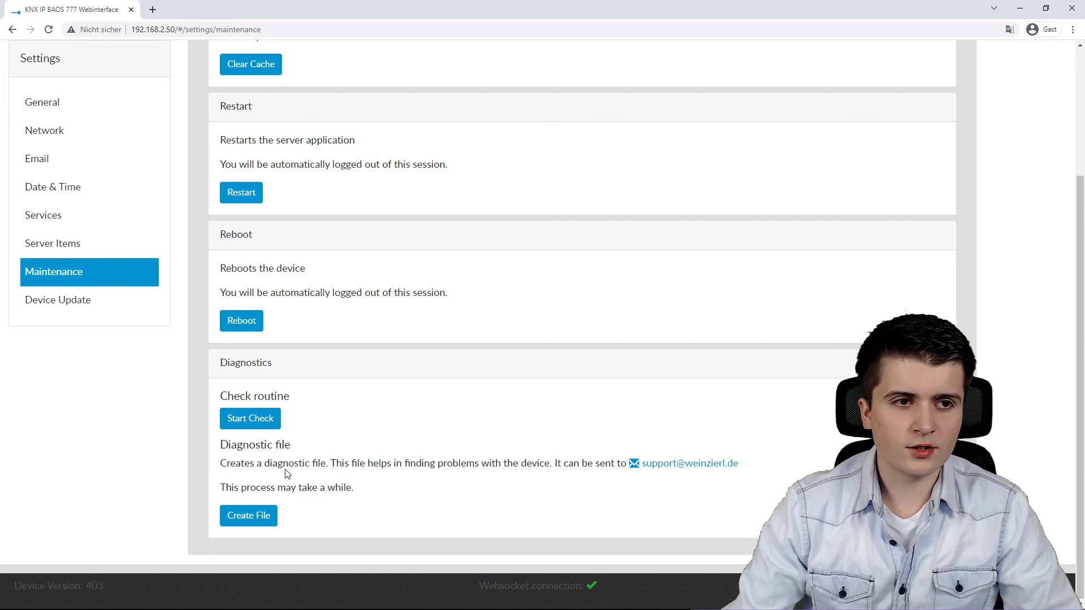
pyautogui.click(94, 308)
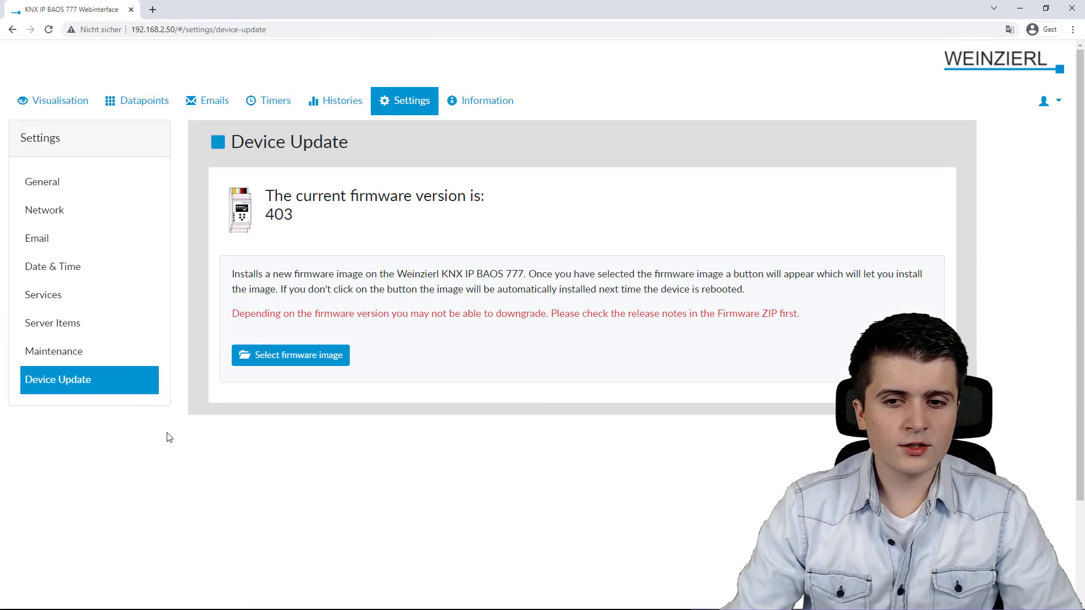